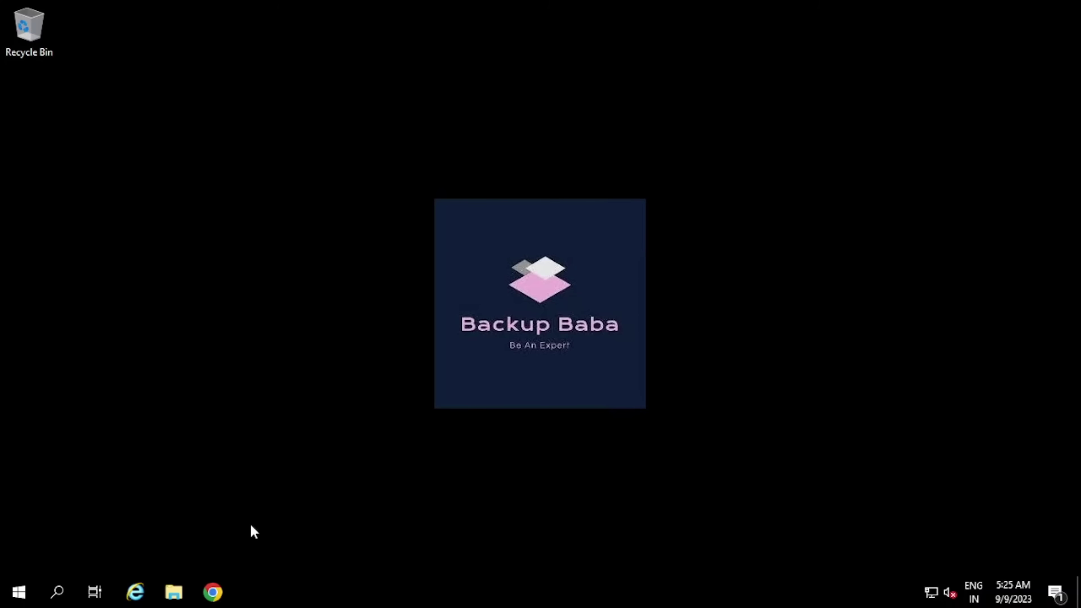
Launch Commvault Commcell Console from the Commvault folder in the Windows Start menu
{"action": "left_click", "coordinate": [19, 592]}
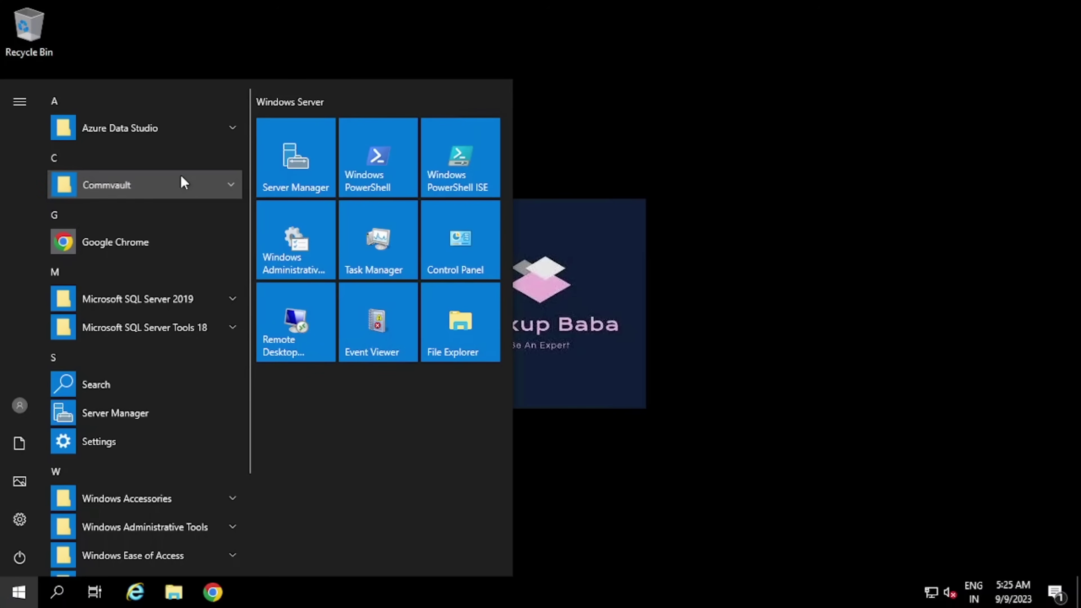
{"action": "left_click", "coordinate": [181, 175]}
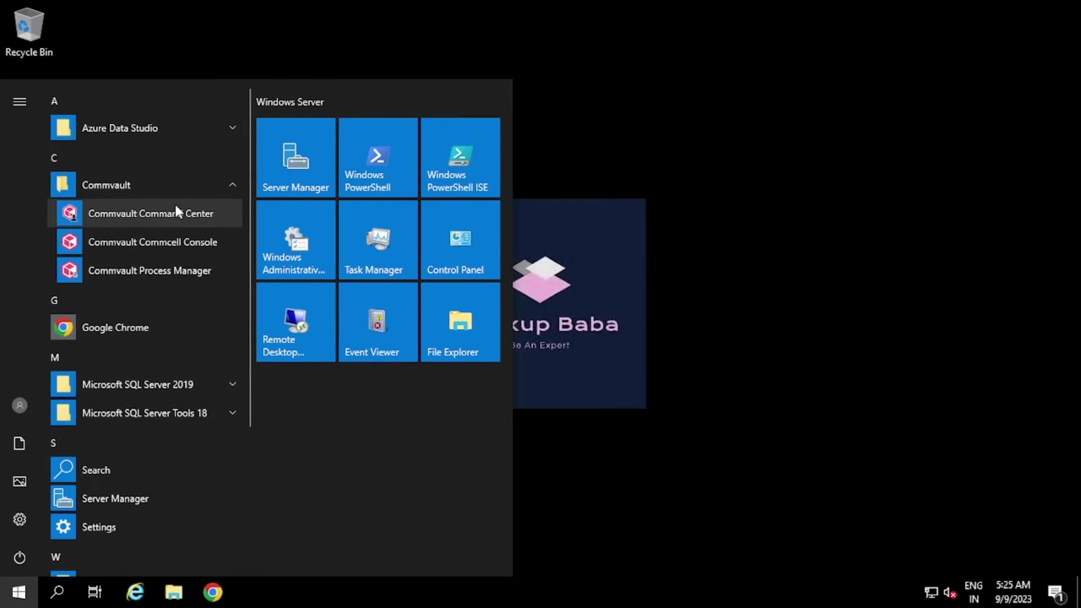
{"action": "left_click", "coordinate": [183, 241]}
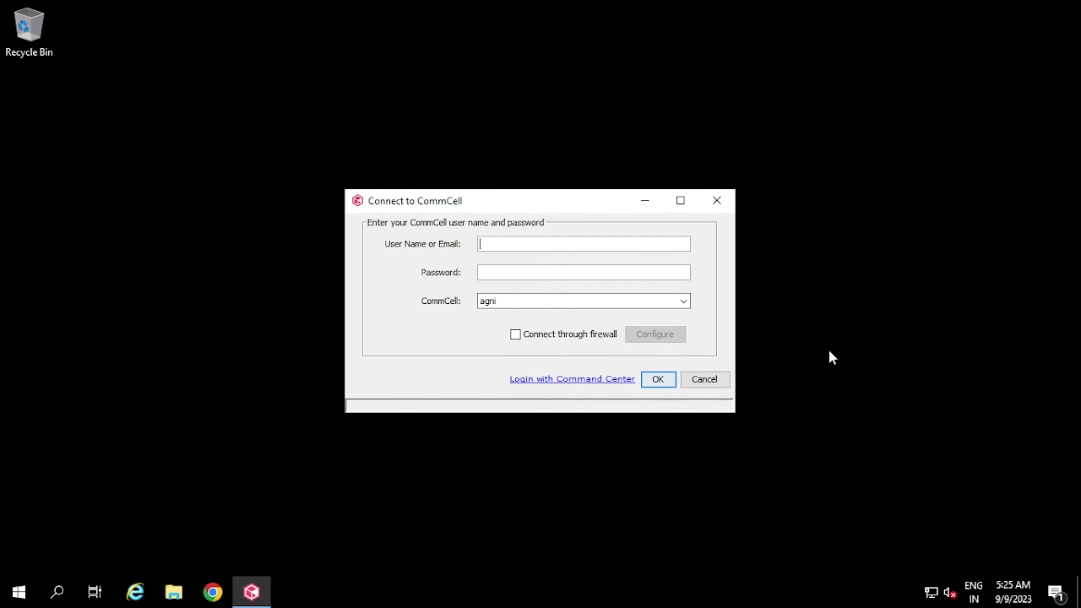
Sign in to CommCell agni as user admin with the account password
{"action": "left_click", "coordinate": [549, 241]}
{"action": "type", "text": "admin"}
{"action": "key", "text": "Tab"}
{"action": "type", "text": "**********"}
{"action": "left_click", "coordinate": [658, 382]}
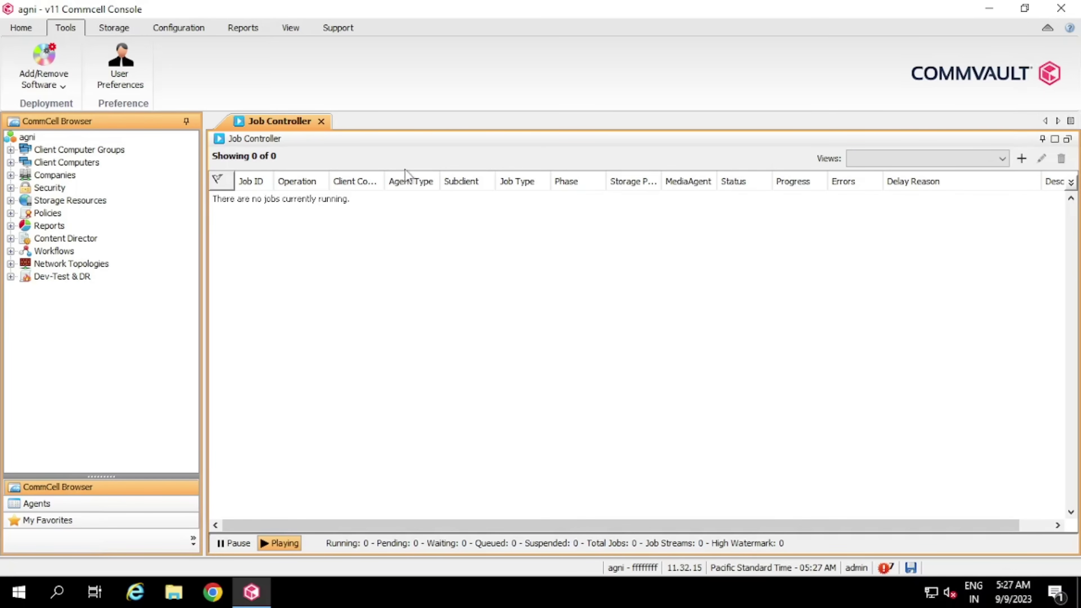
{"action": "left_click", "coordinate": [321, 122]}
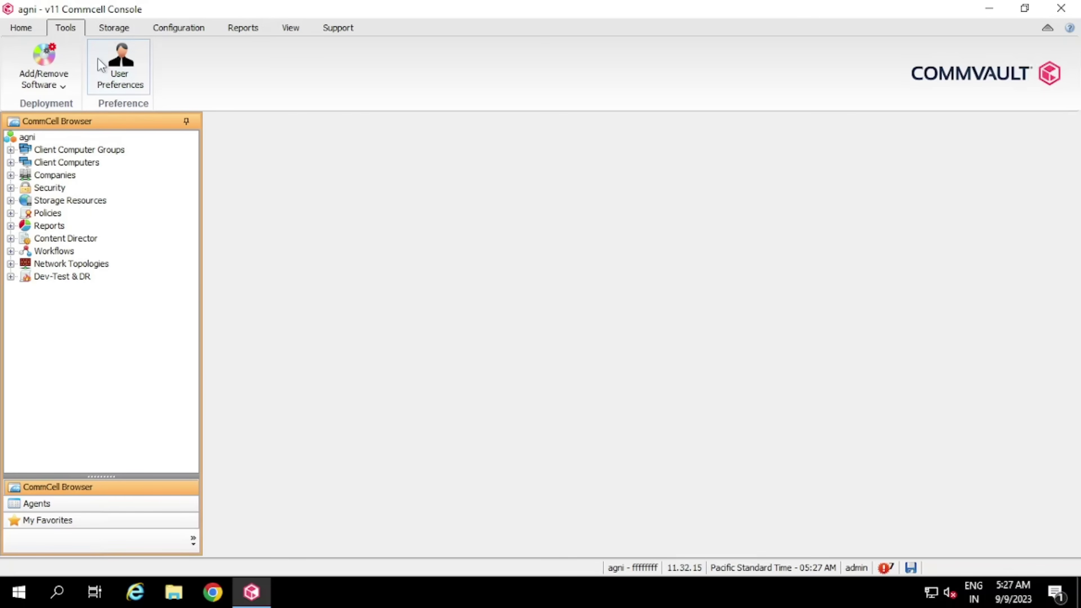
{"action": "left_click", "coordinate": [26, 32]}
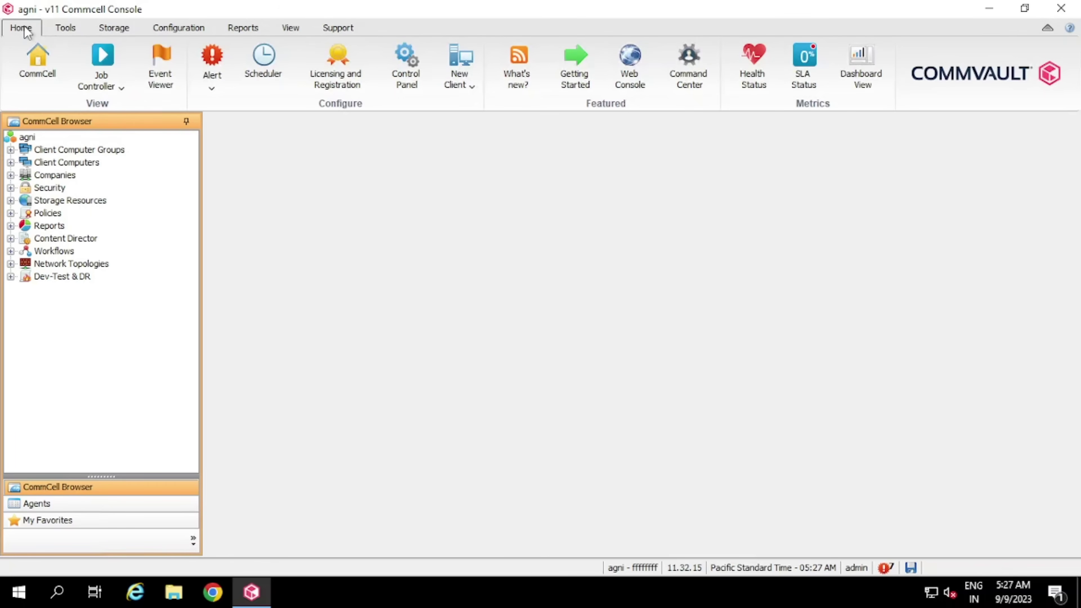
{"action": "left_click", "coordinate": [102, 57]}
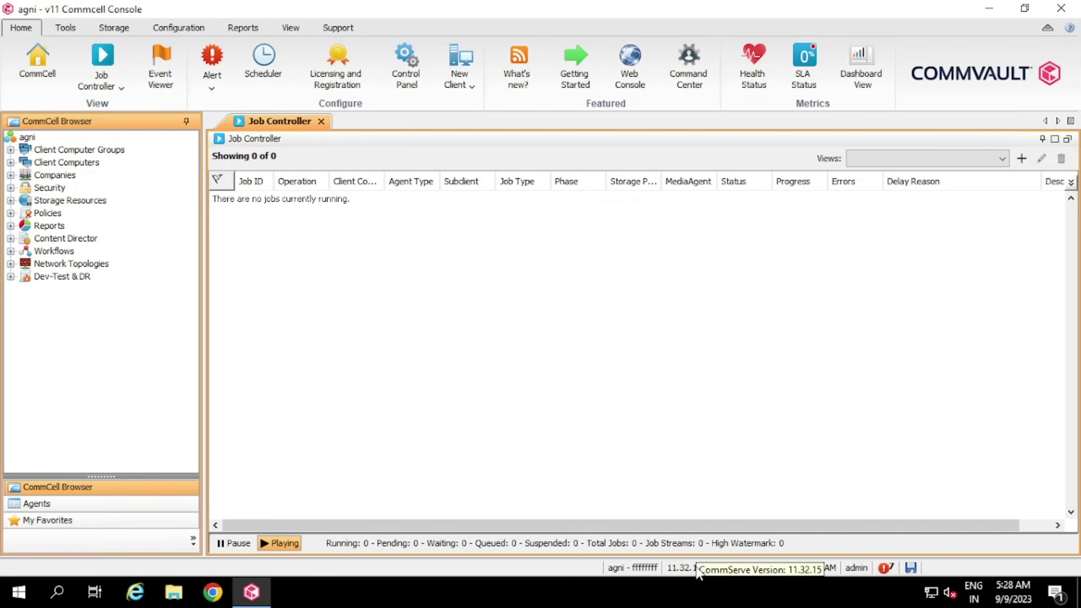
{"action": "mouse_move", "coordinate": [867, 567]}
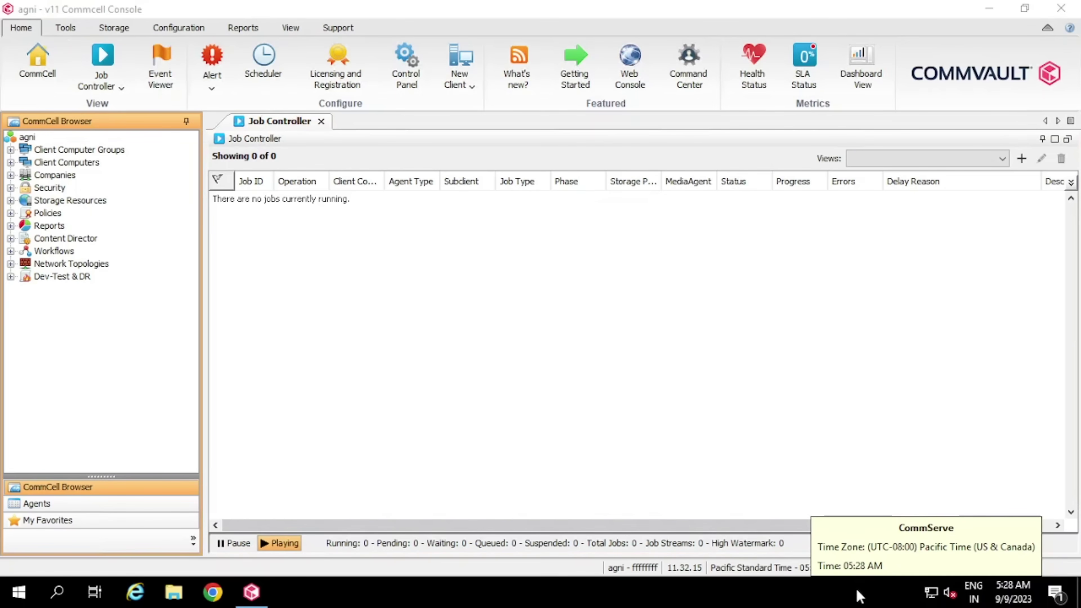
{"action": "left_click", "coordinate": [878, 456]}
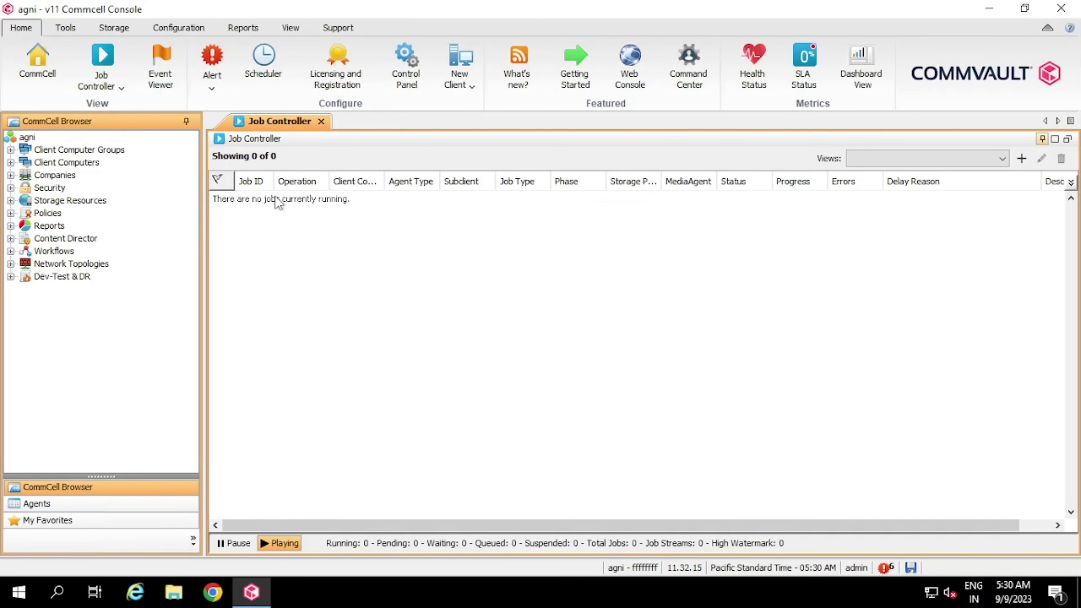
{"action": "left_click", "coordinate": [65, 28]}
{"action": "left_click", "coordinate": [114, 28]}
{"action": "left_click", "coordinate": [198, 29]}
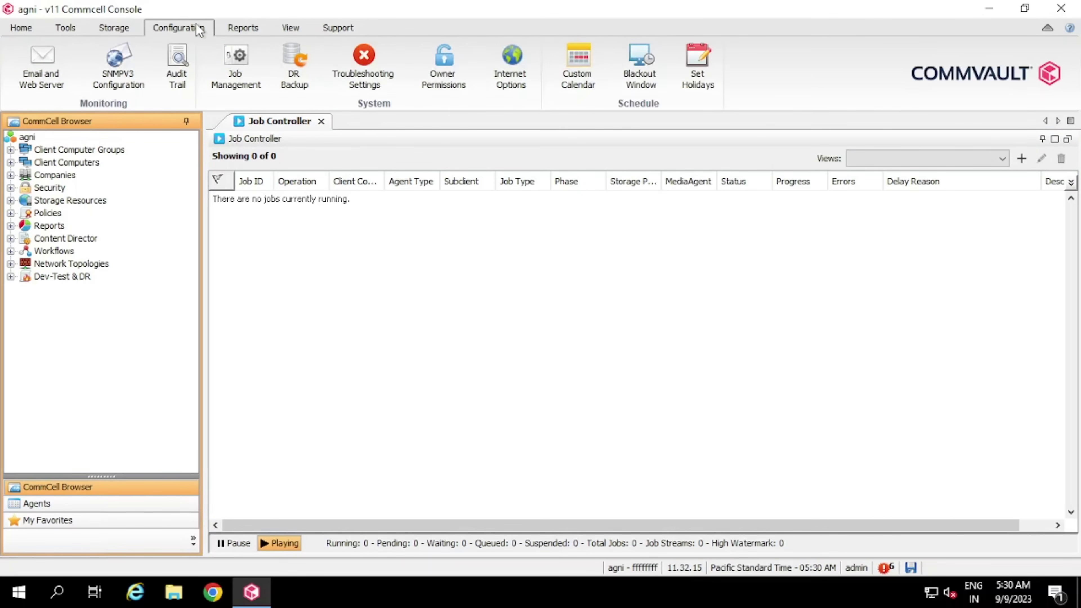
{"action": "left_click", "coordinate": [24, 29]}
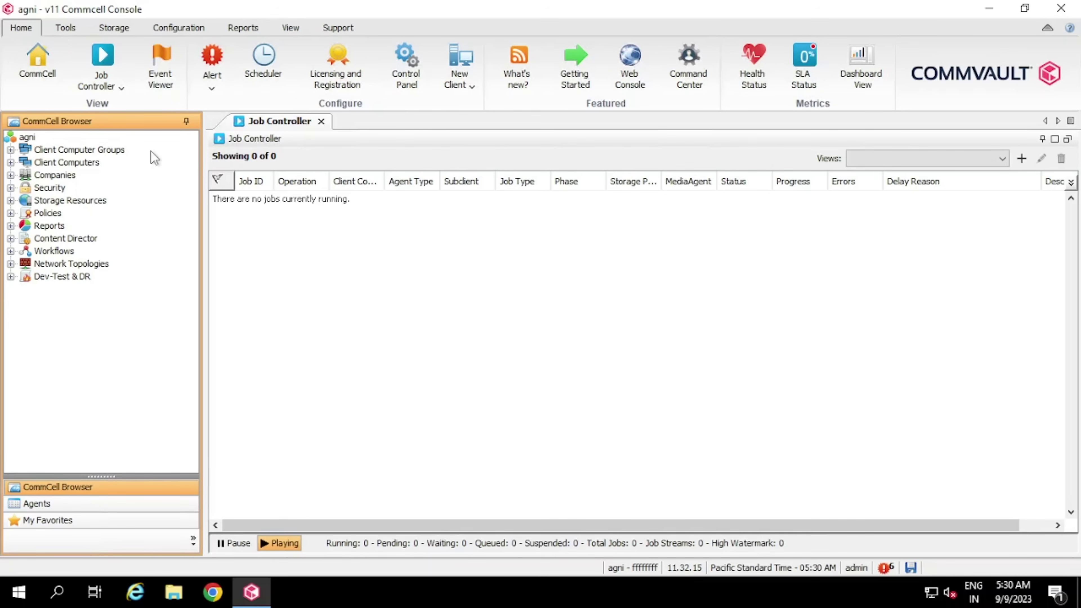
Expand Client Computer Groups, browse Index Servers and Laptop Clients, and settle on Infrastructure
{"action": "double_click", "coordinate": [47, 151]}
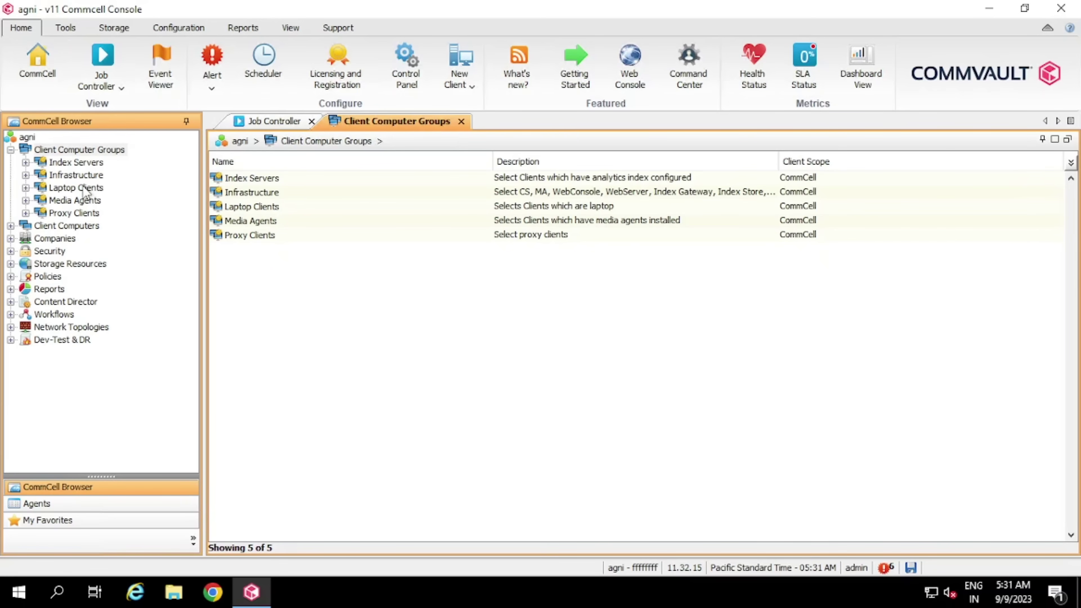
{"action": "double_click", "coordinate": [77, 175]}
{"action": "left_click", "coordinate": [77, 167]}
{"action": "left_click", "coordinate": [81, 203]}
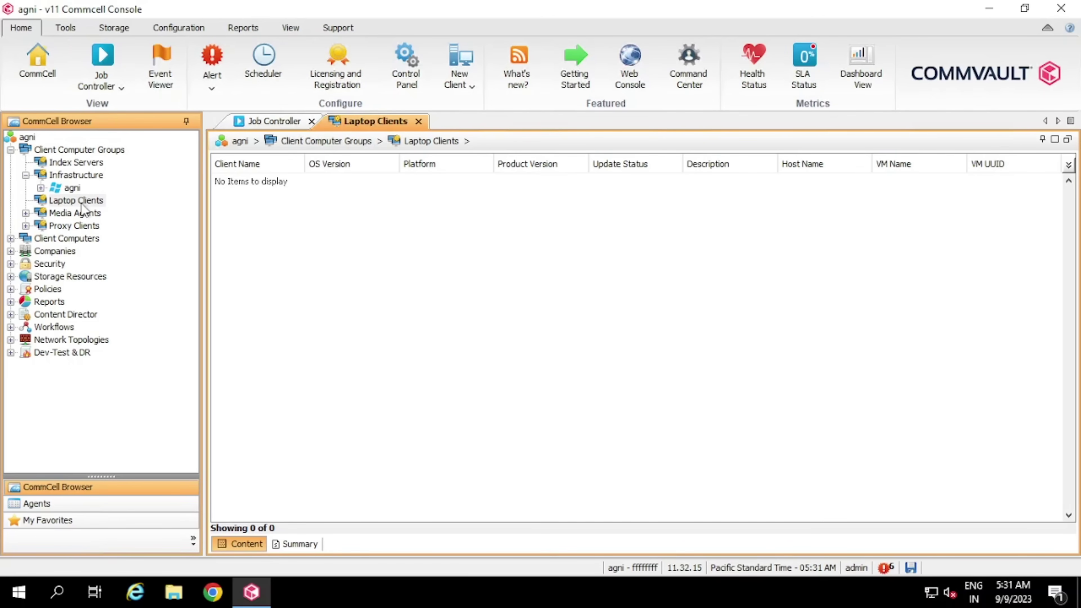
{"action": "left_click", "coordinate": [80, 178]}
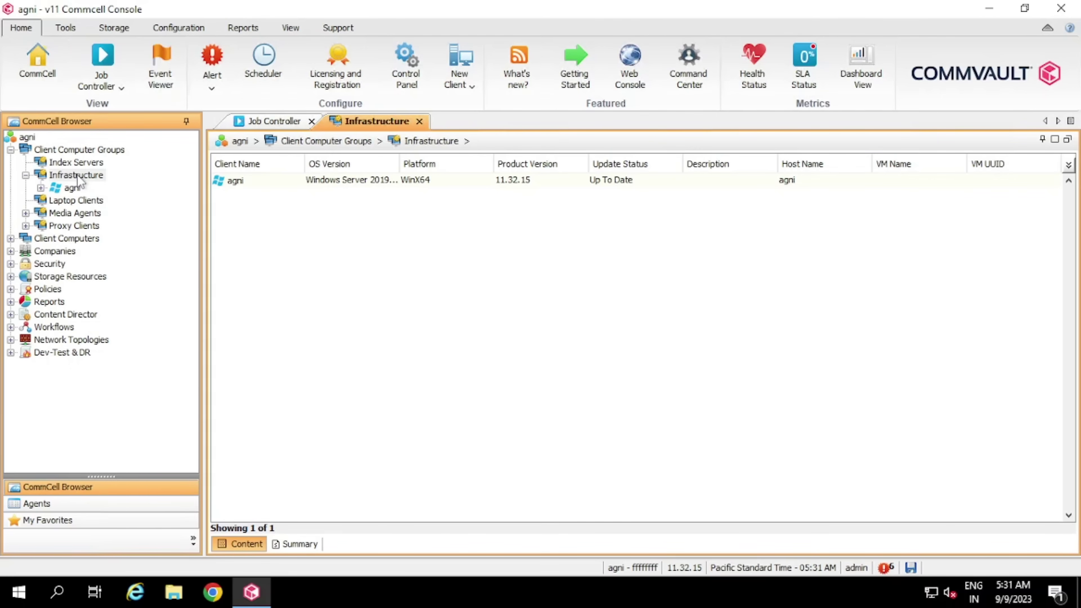
Check the Infrastructure group's Properties, then go back to the Client Computer Groups list
{"action": "right_click", "coordinate": [80, 178]}
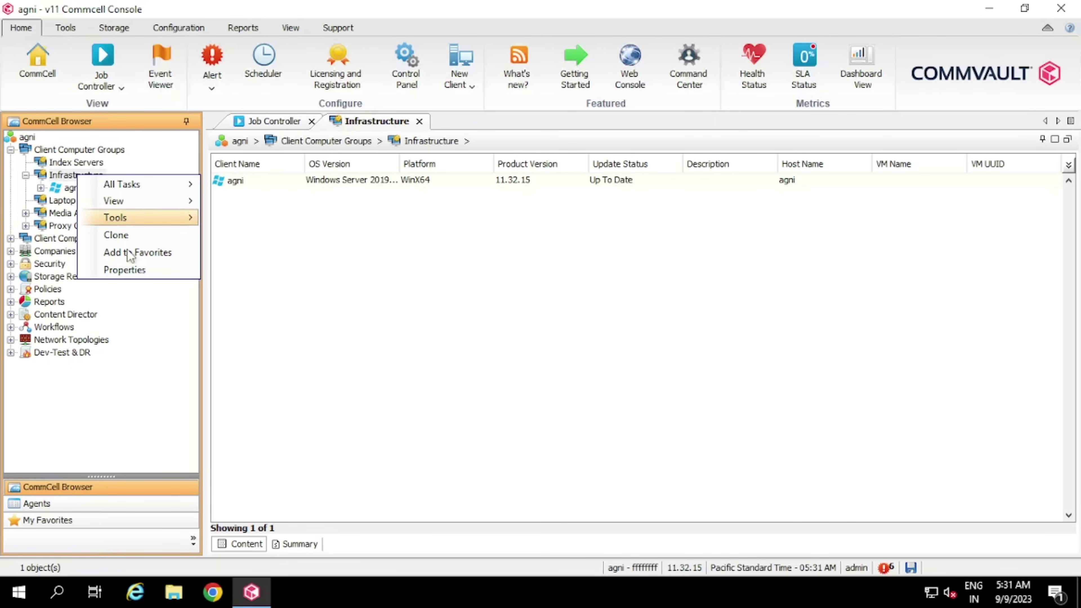
{"action": "left_click", "coordinate": [147, 274]}
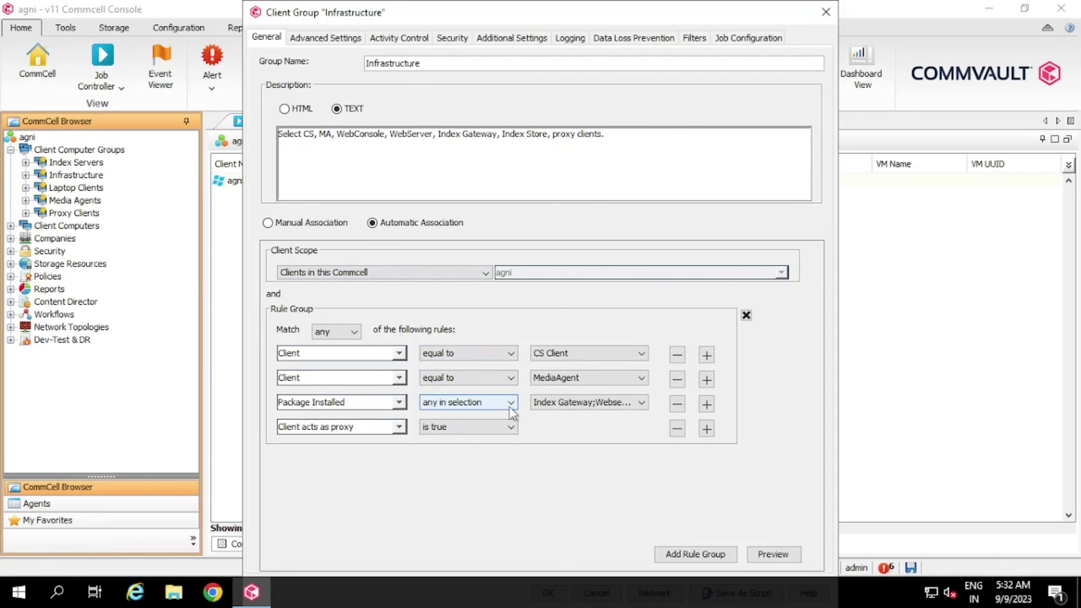
{"action": "left_click", "coordinate": [826, 13]}
{"action": "left_click", "coordinate": [80, 150]}
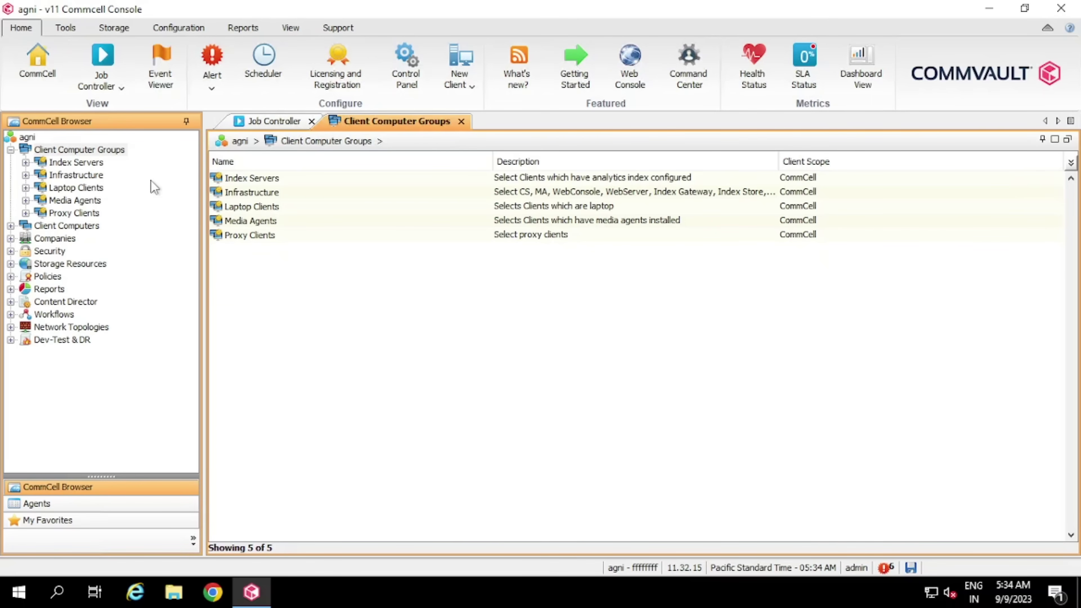
Start a new client group named Mumbai Unit, adding agni and then removing all clients
{"action": "right_click", "coordinate": [111, 154]}
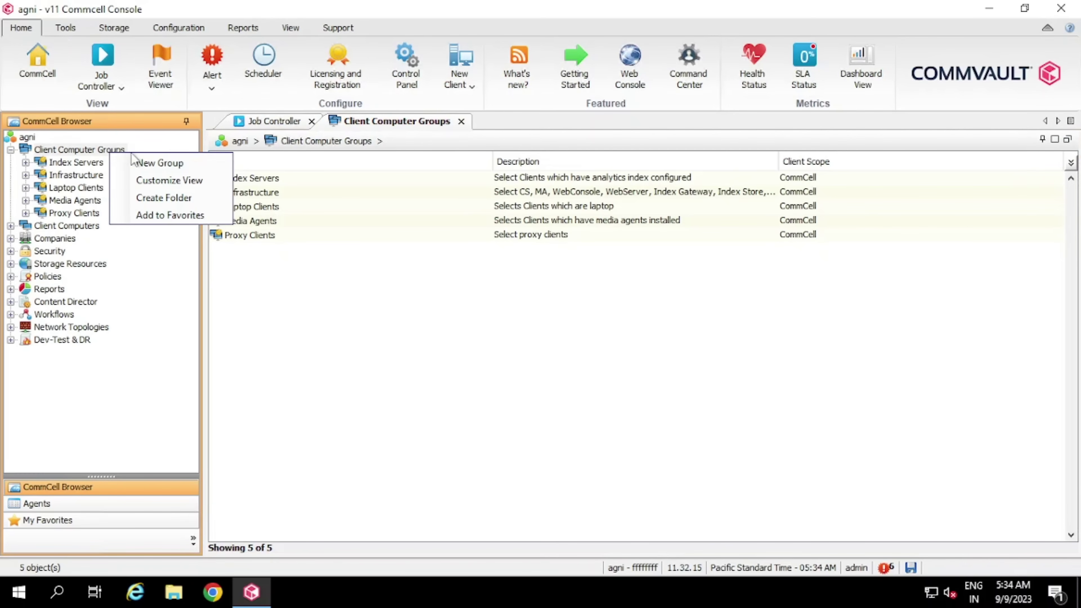
{"action": "left_click", "coordinate": [201, 167]}
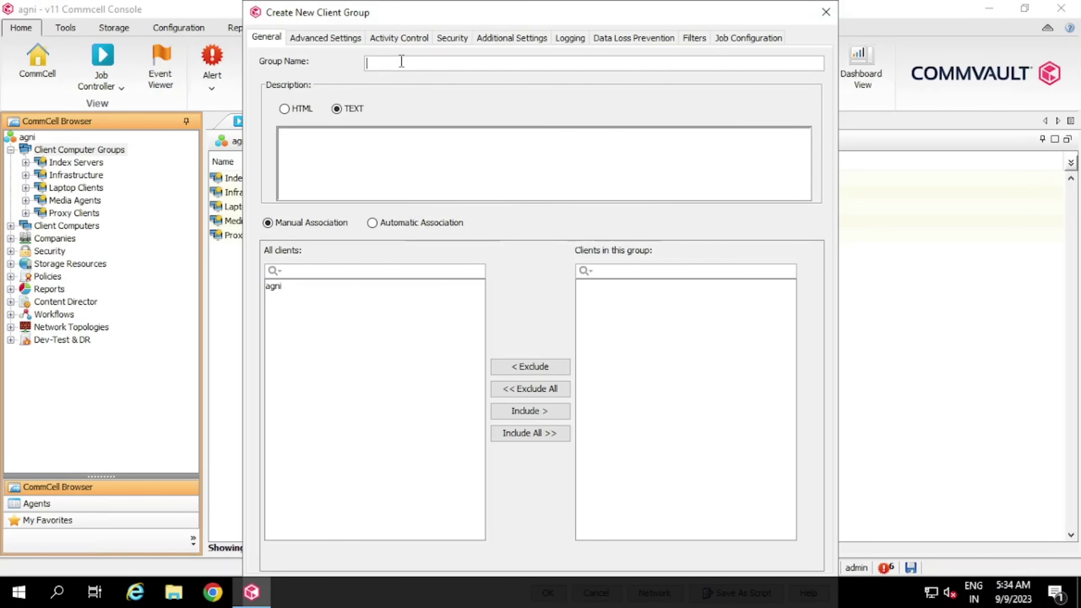
{"action": "type", "text": "Mumbai IUnit"}
{"action": "left_click", "coordinate": [310, 286]}
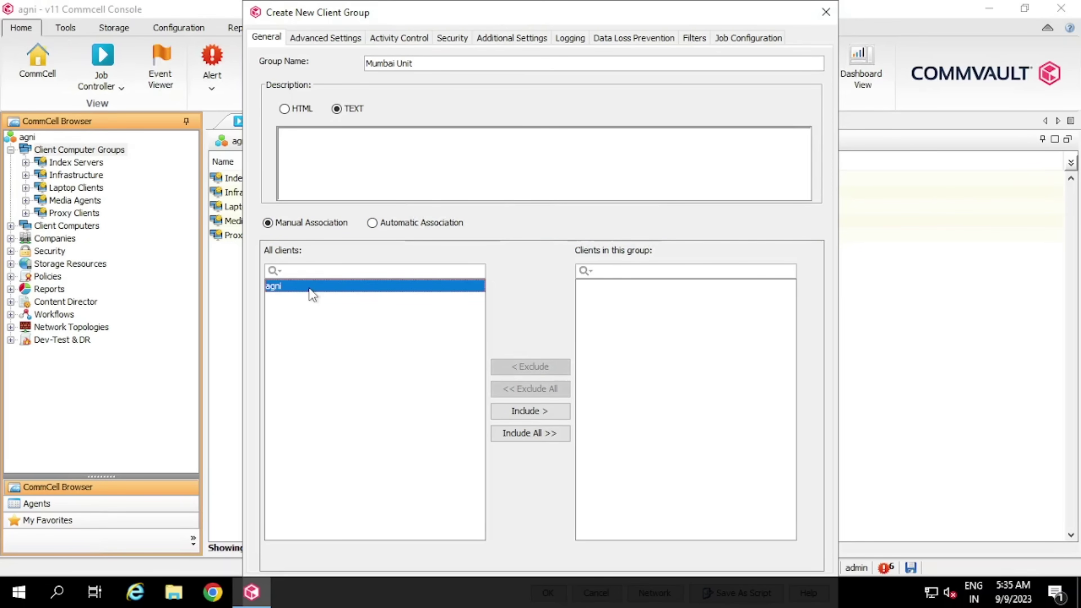
{"action": "left_click", "coordinate": [551, 408]}
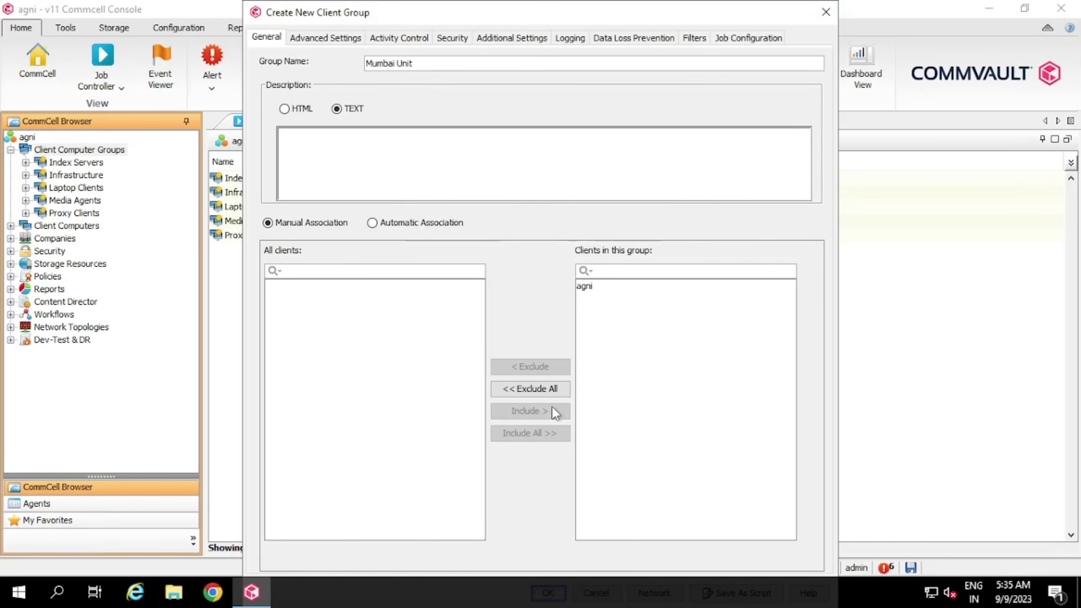
{"action": "left_click", "coordinate": [599, 292]}
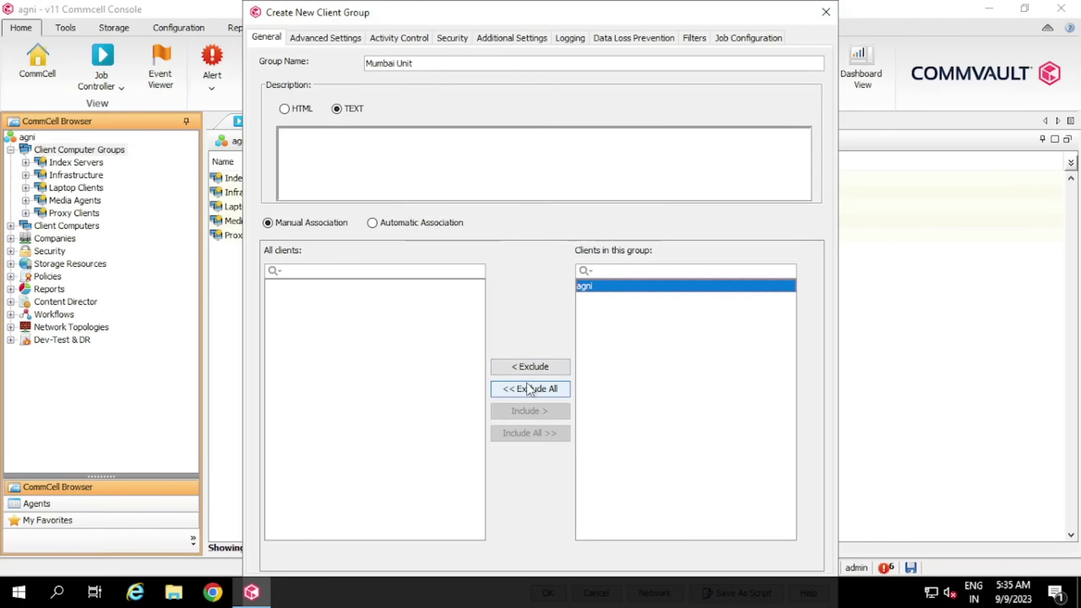
{"action": "left_click", "coordinate": [525, 385]}
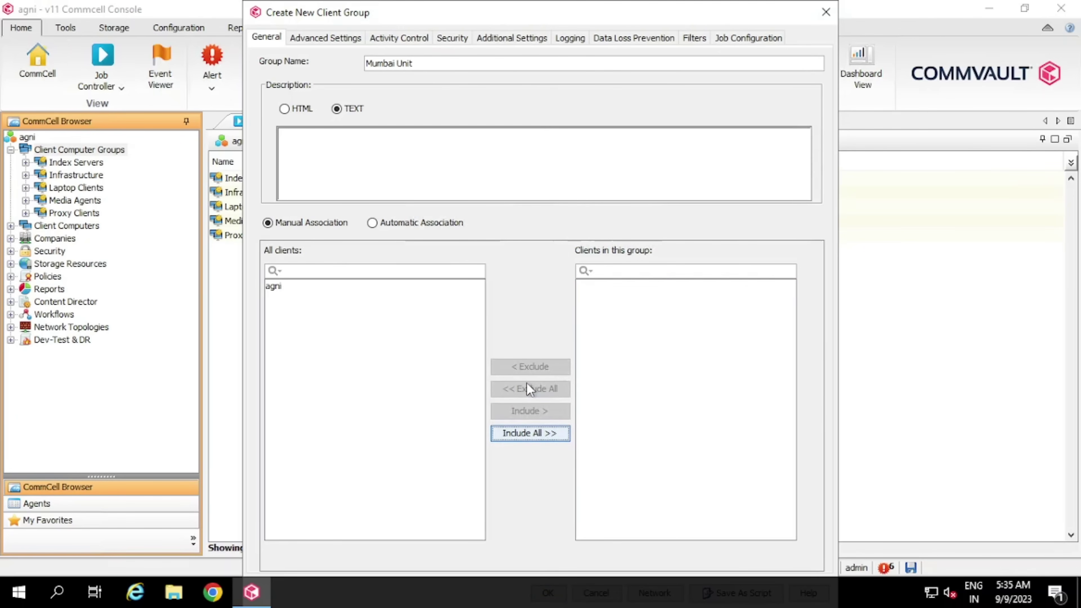
Try an automatic rule Client equal to Laptop Client, then switch to Manual Association
{"action": "left_click", "coordinate": [438, 225]}
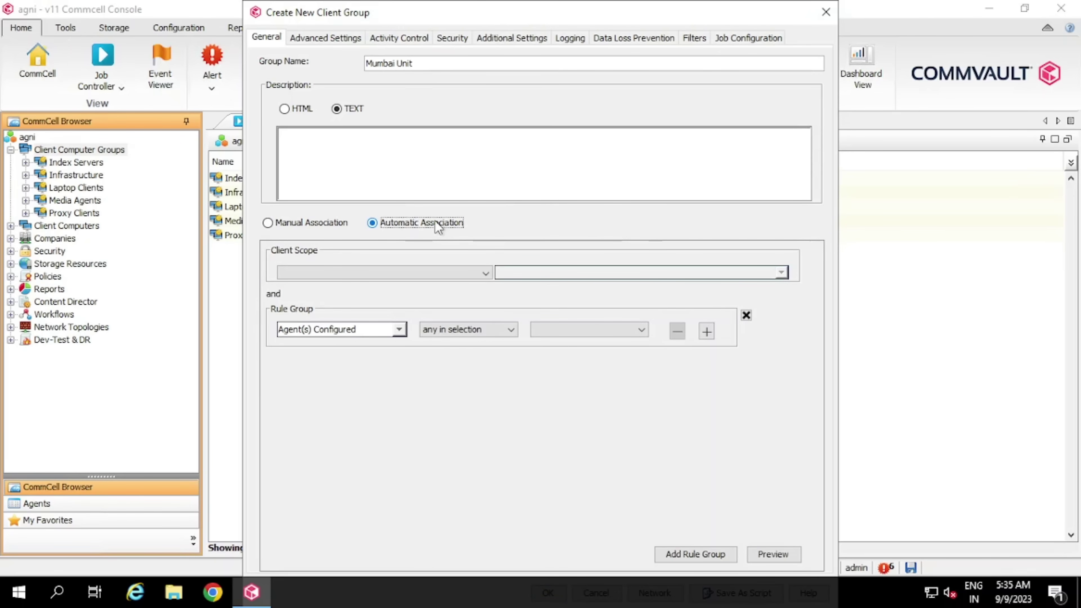
{"action": "left_click", "coordinate": [399, 330]}
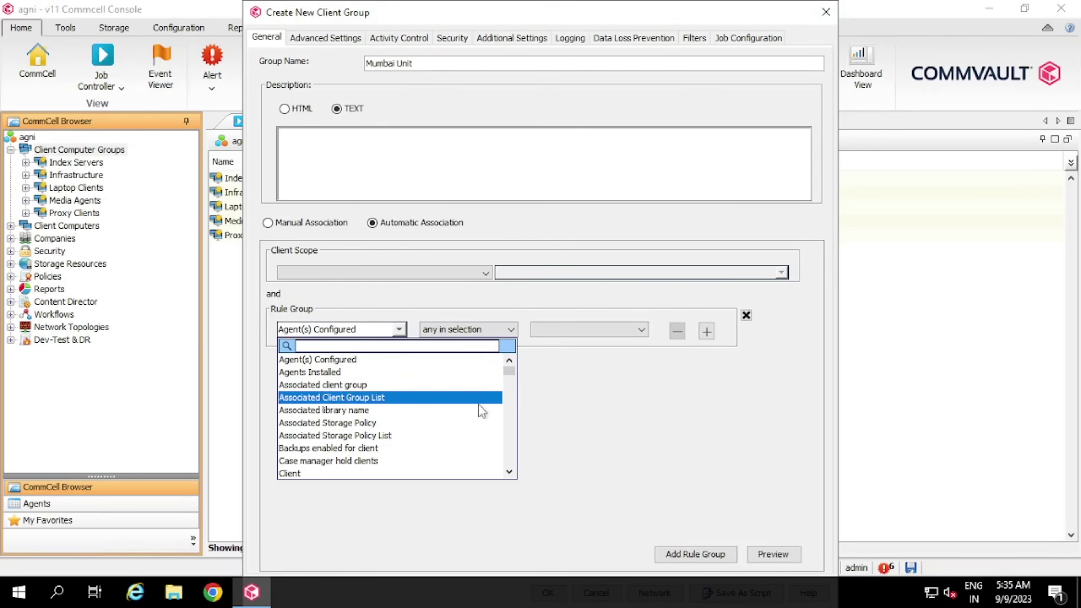
{"action": "left_click", "coordinate": [321, 473]}
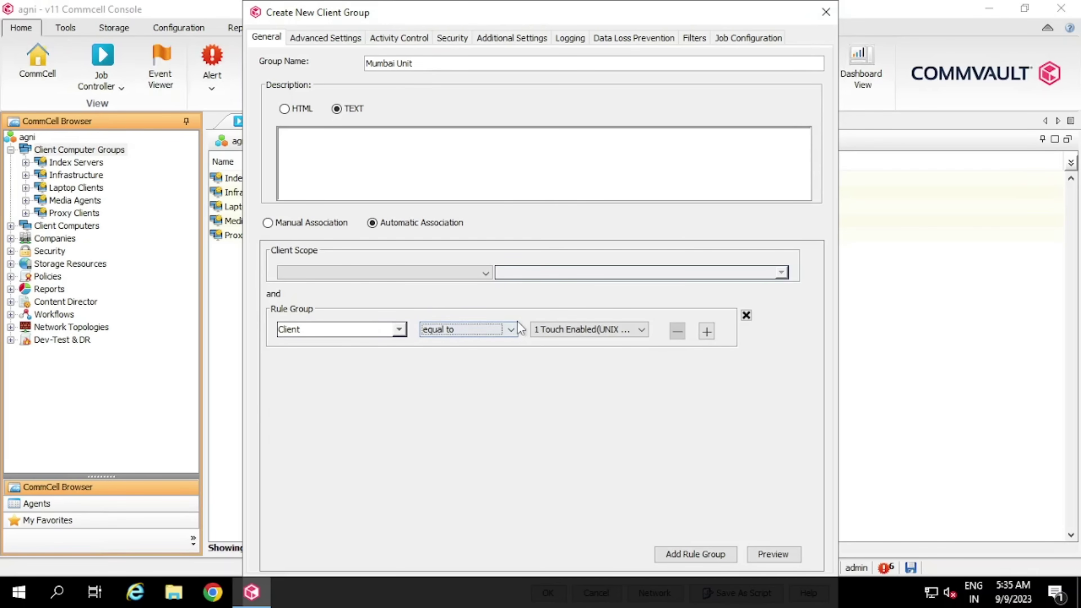
{"action": "left_click", "coordinate": [554, 329]}
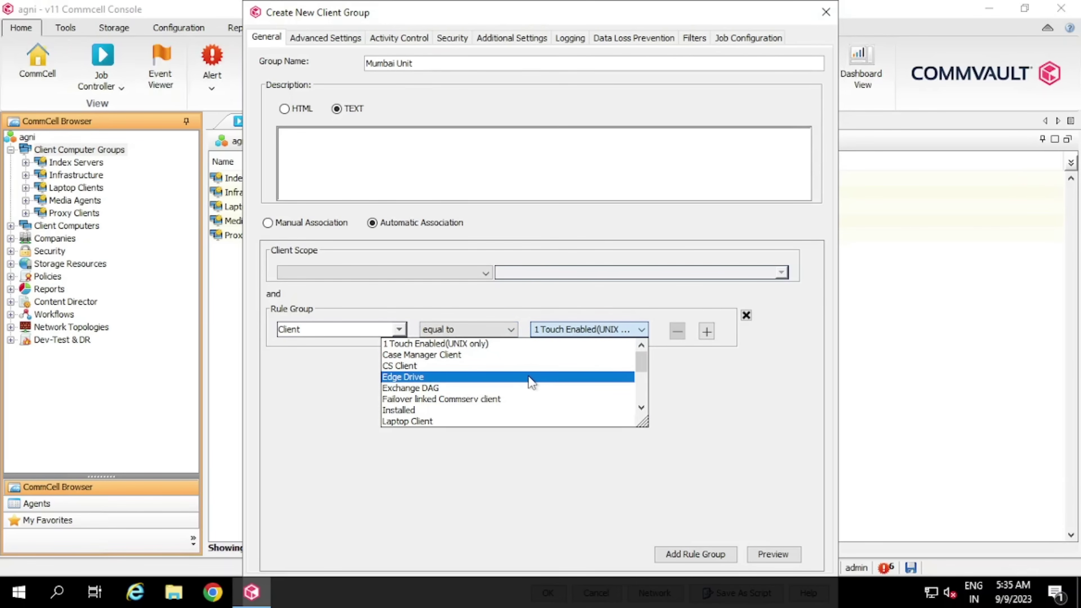
{"action": "left_click", "coordinate": [521, 421]}
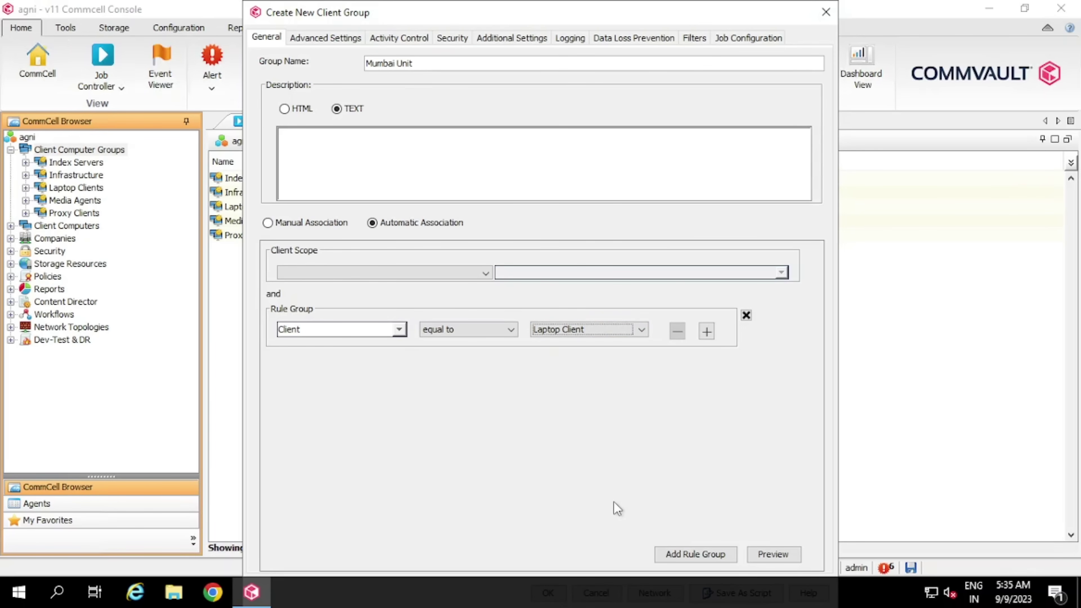
{"action": "left_click", "coordinate": [296, 223]}
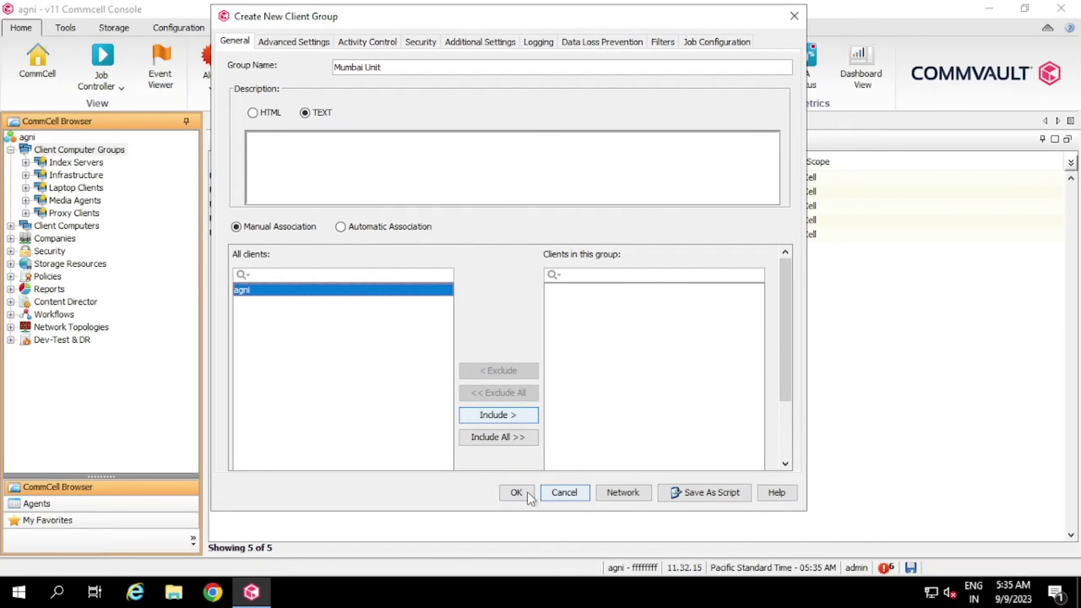
Confirm the Mumbai Unit group and view its empty client list
{"action": "left_click", "coordinate": [526, 495]}
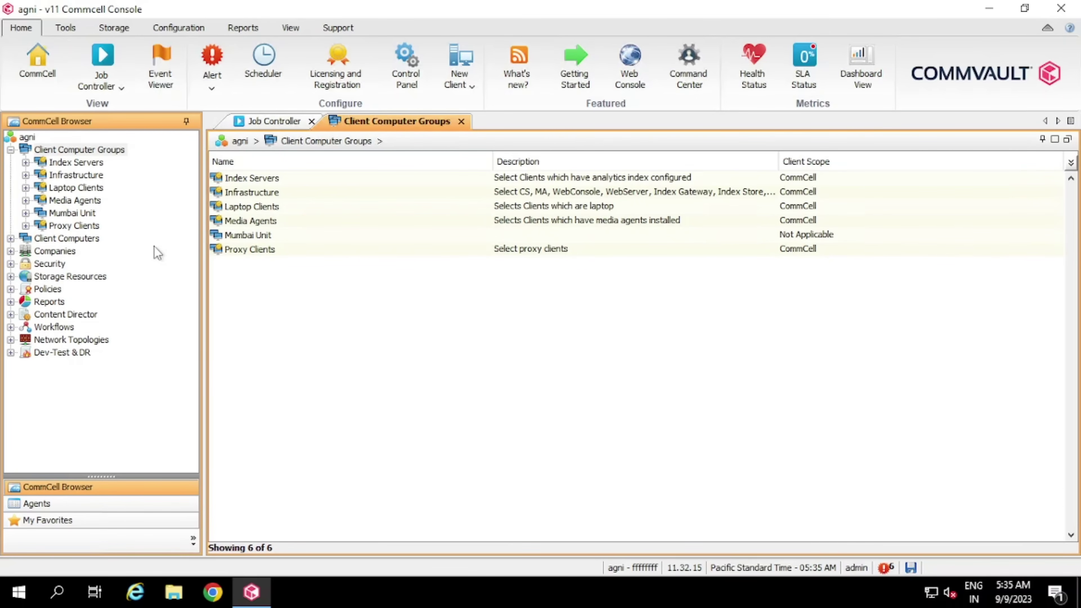
{"action": "left_click", "coordinate": [74, 214]}
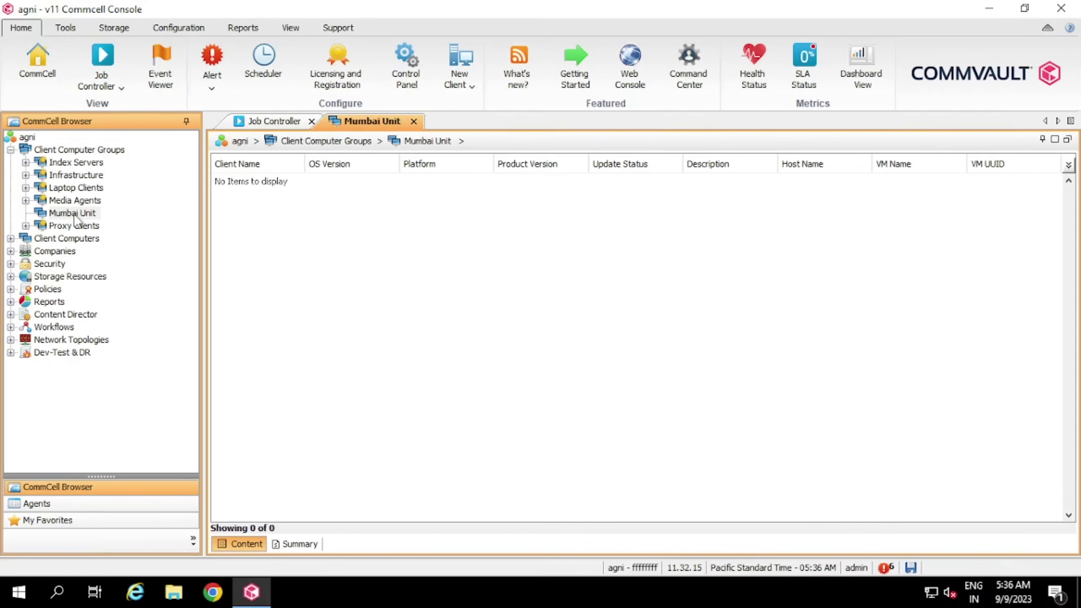
Collapse Client Computer Groups, view Client Computers, then show the empty Companies list
{"action": "left_click", "coordinate": [11, 149]}
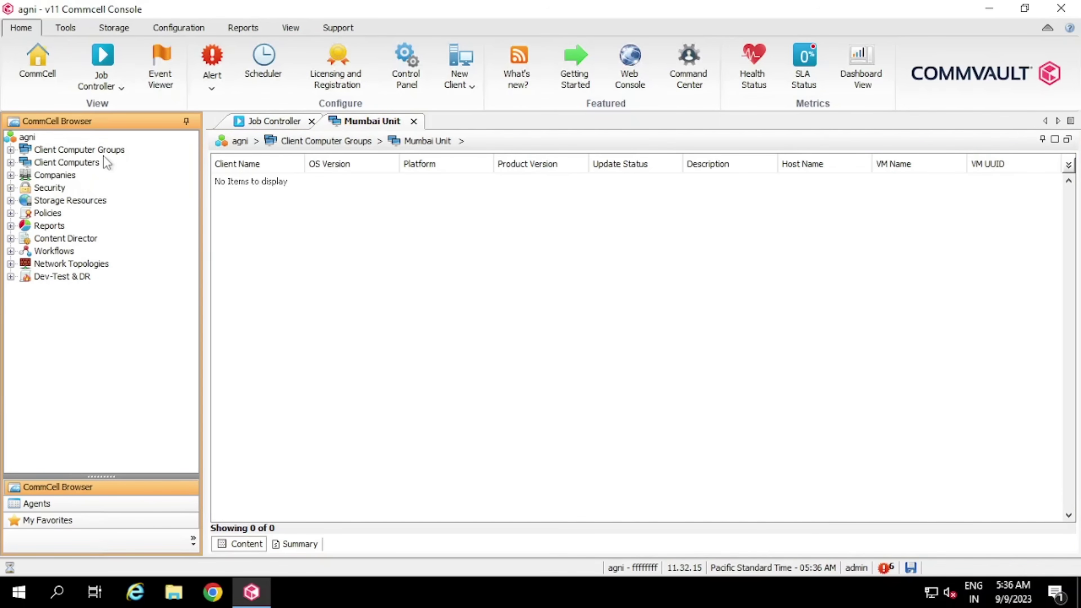
{"action": "left_click", "coordinate": [68, 164]}
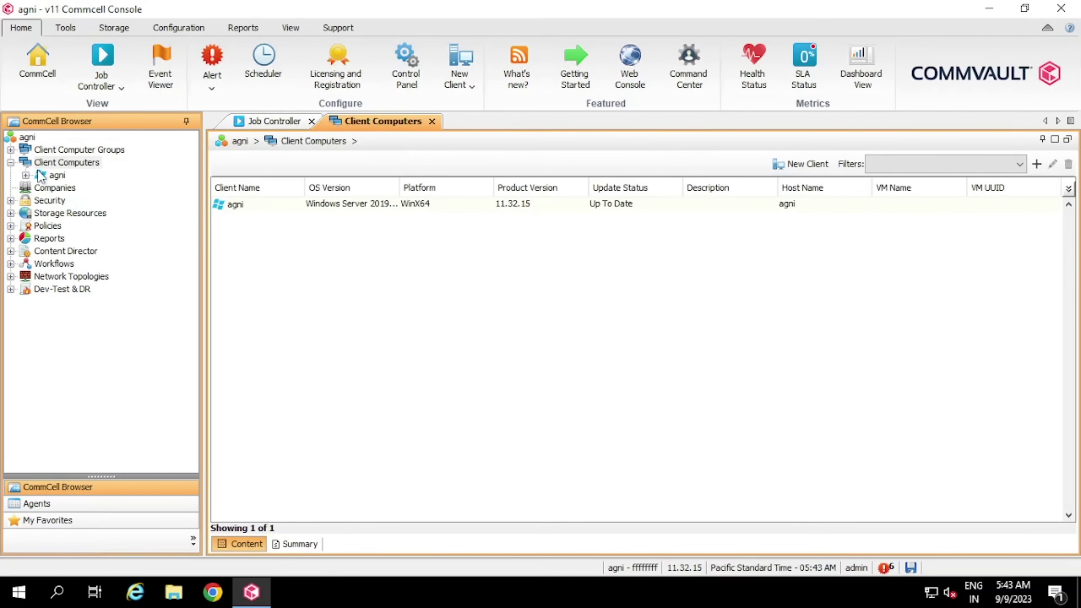
{"action": "left_click", "coordinate": [55, 189]}
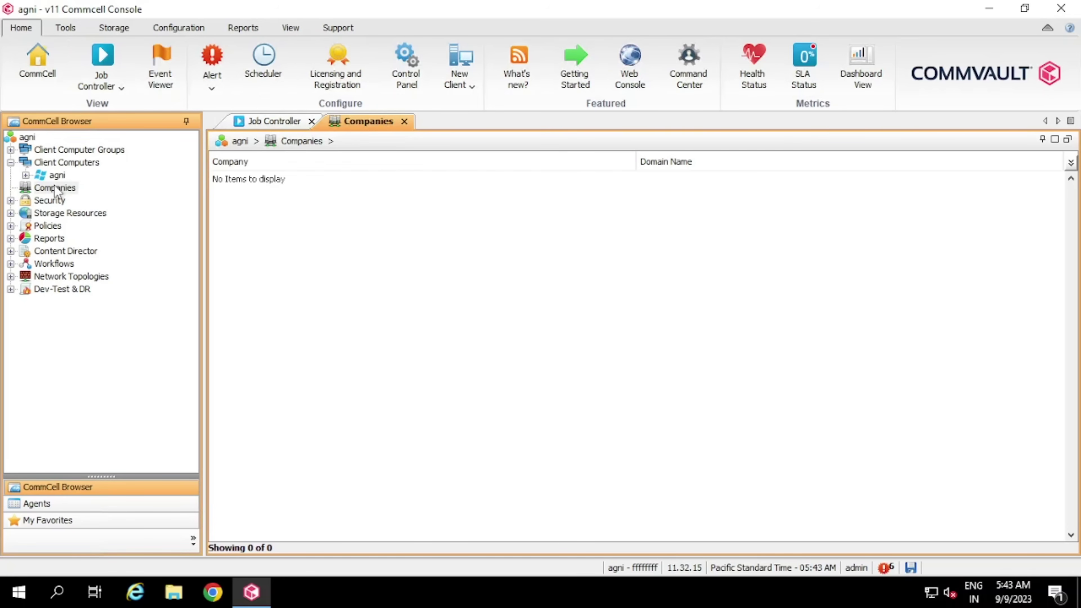
Start adding a new company, cancel it, and open the Security section
{"action": "right_click", "coordinate": [75, 195]}
{"action": "left_click", "coordinate": [137, 199]}
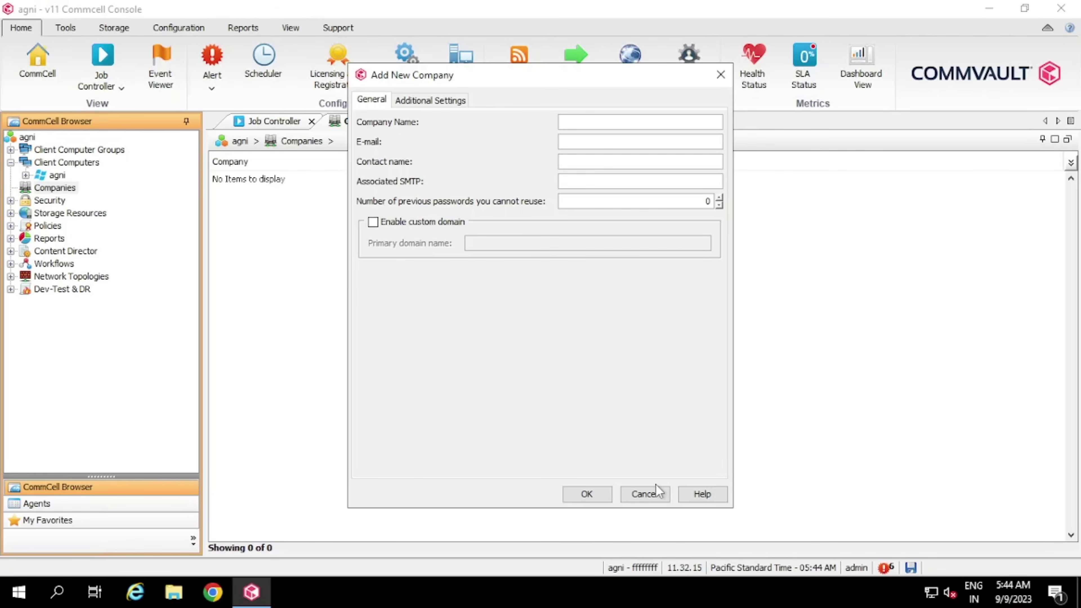
{"action": "left_click", "coordinate": [644, 494]}
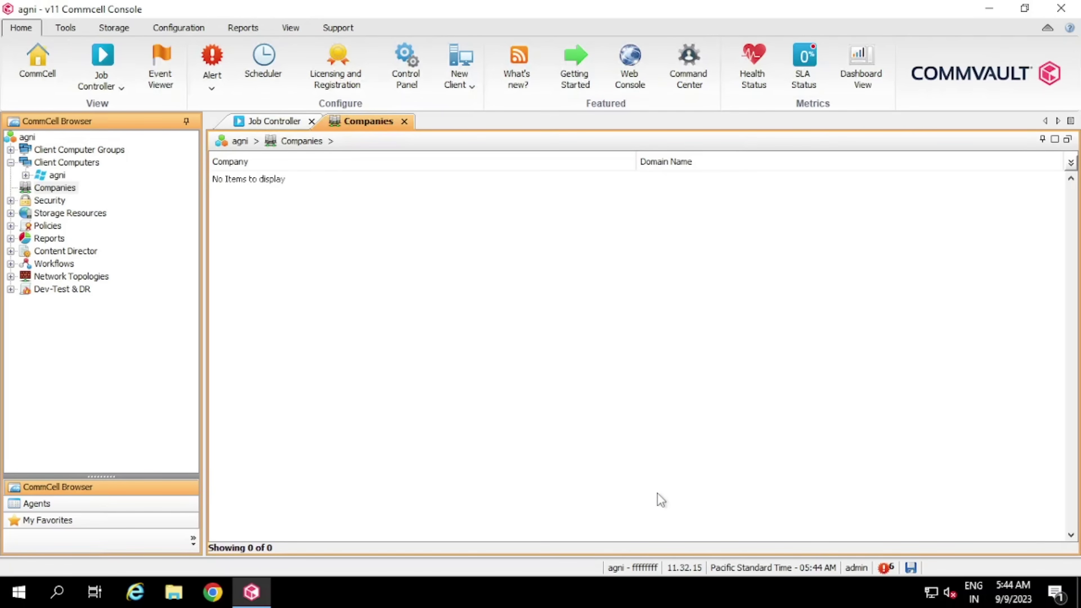
{"action": "left_click", "coordinate": [55, 201]}
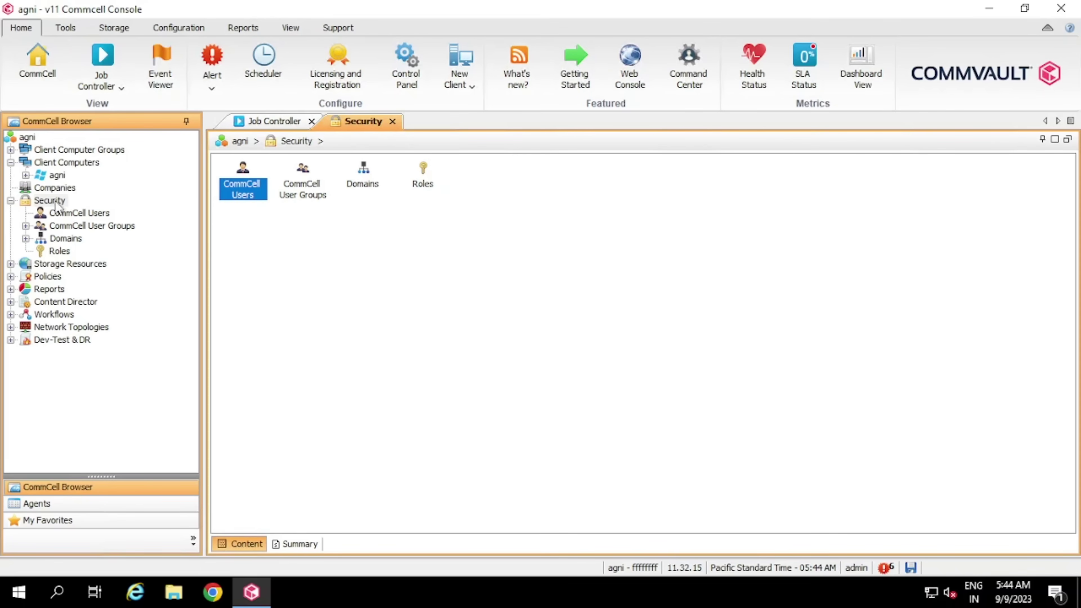
View CommCell Users, cancel the New User form, then show CommCell User Groups
{"action": "left_click", "coordinate": [79, 213]}
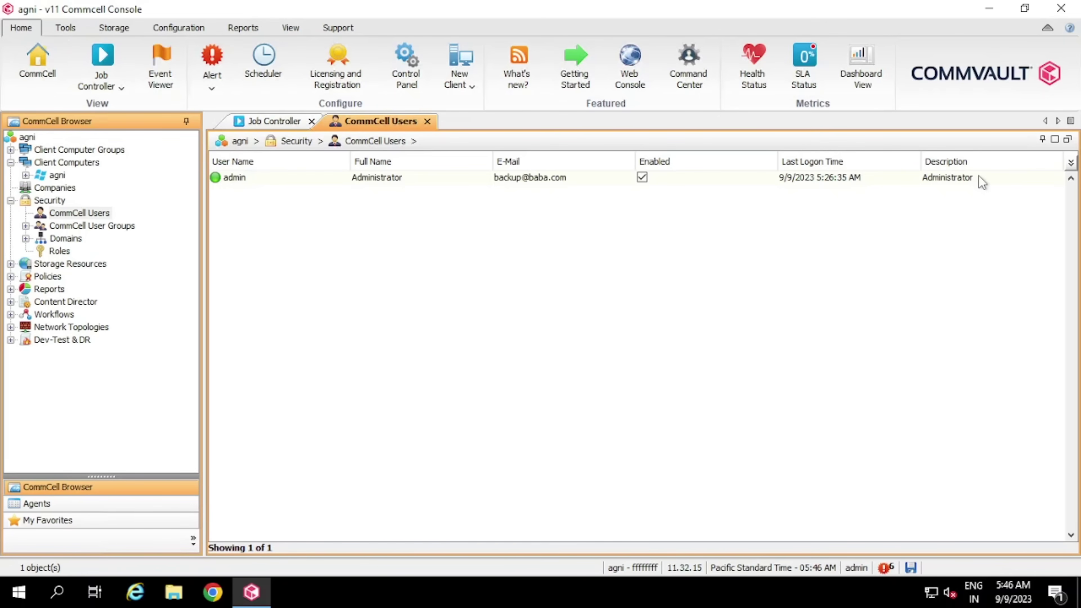
{"action": "right_click", "coordinate": [99, 215]}
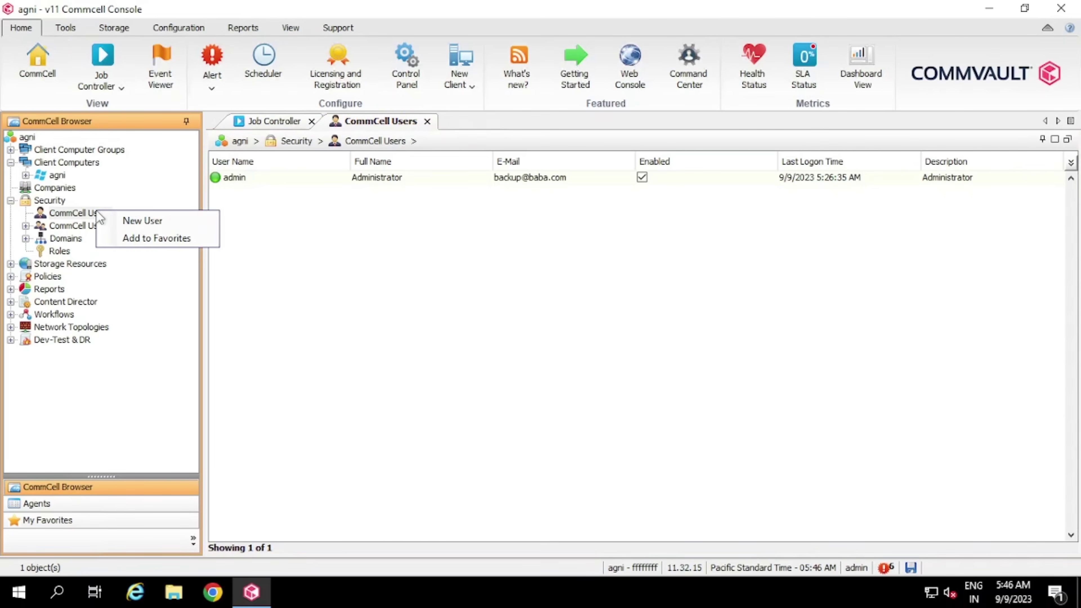
{"action": "left_click", "coordinate": [148, 222]}
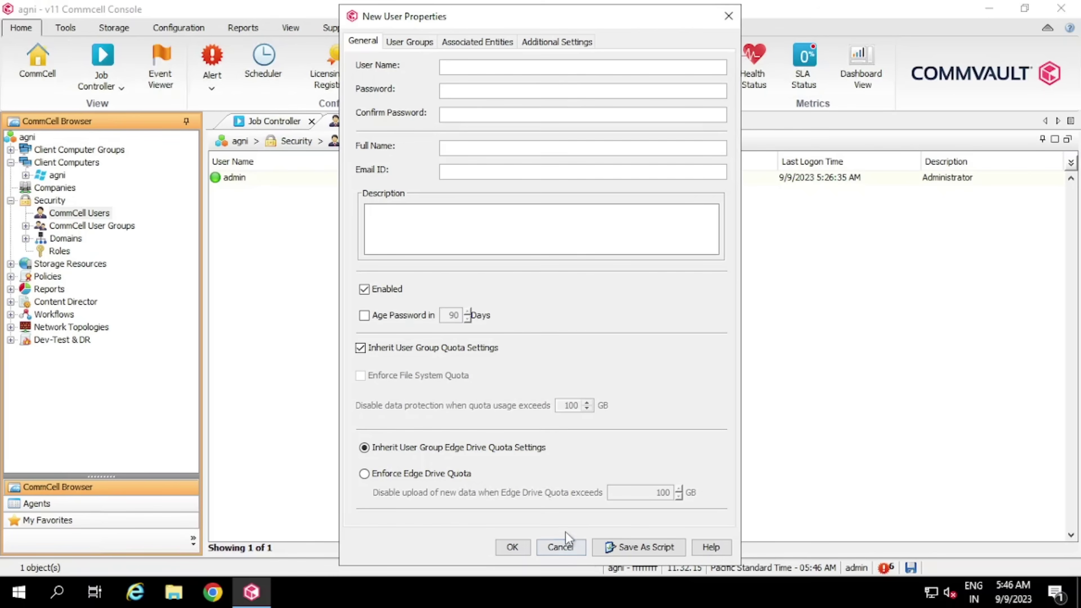
{"action": "left_click", "coordinate": [568, 549]}
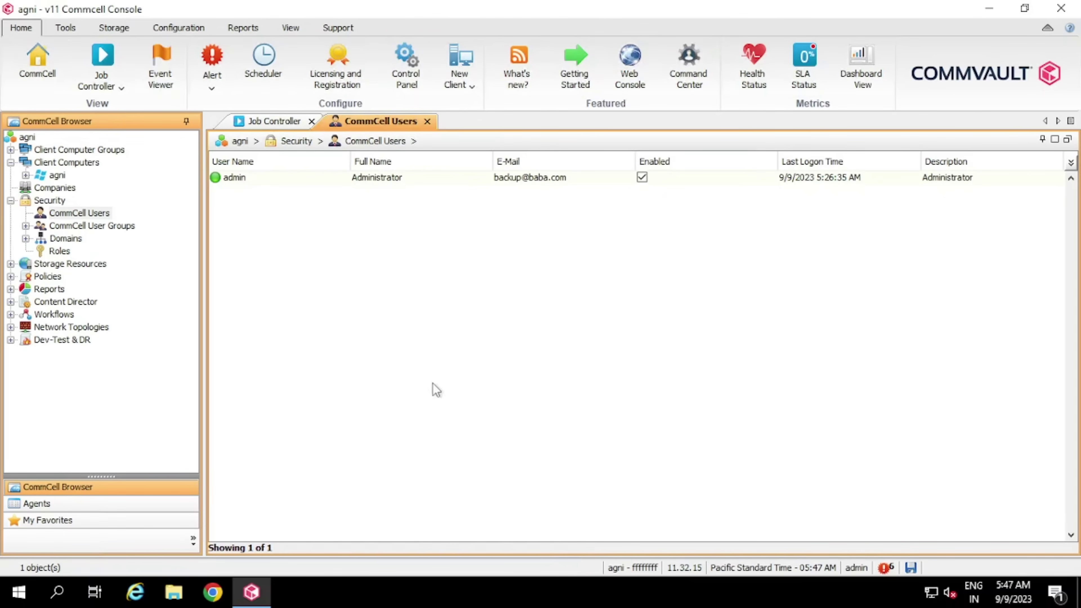
{"action": "left_click", "coordinate": [113, 227]}
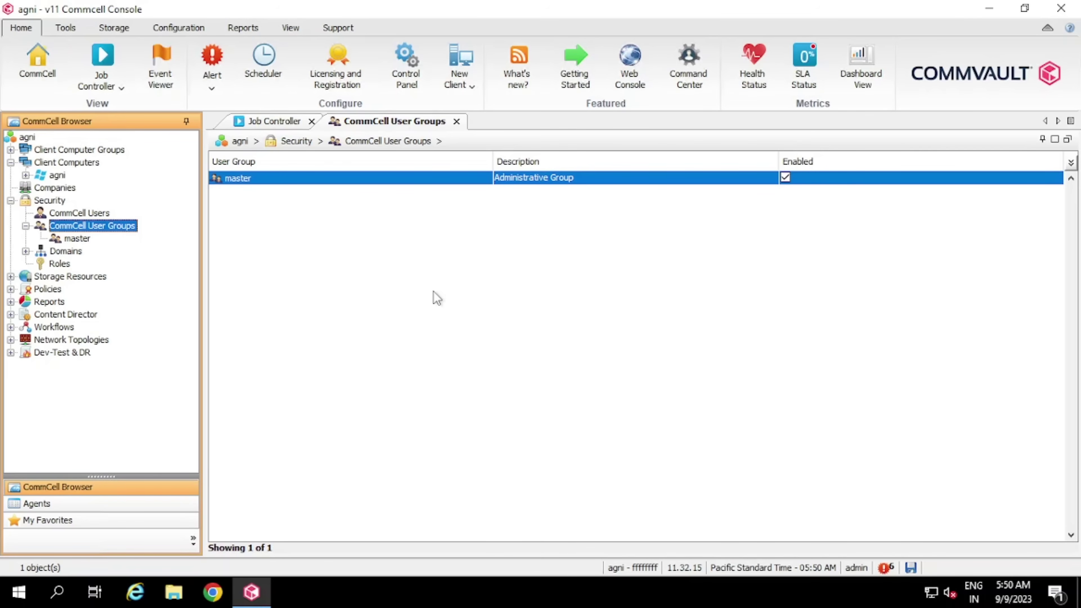
Begin a new user group named 'View All' with admin as a member
{"action": "right_click", "coordinate": [133, 230]}
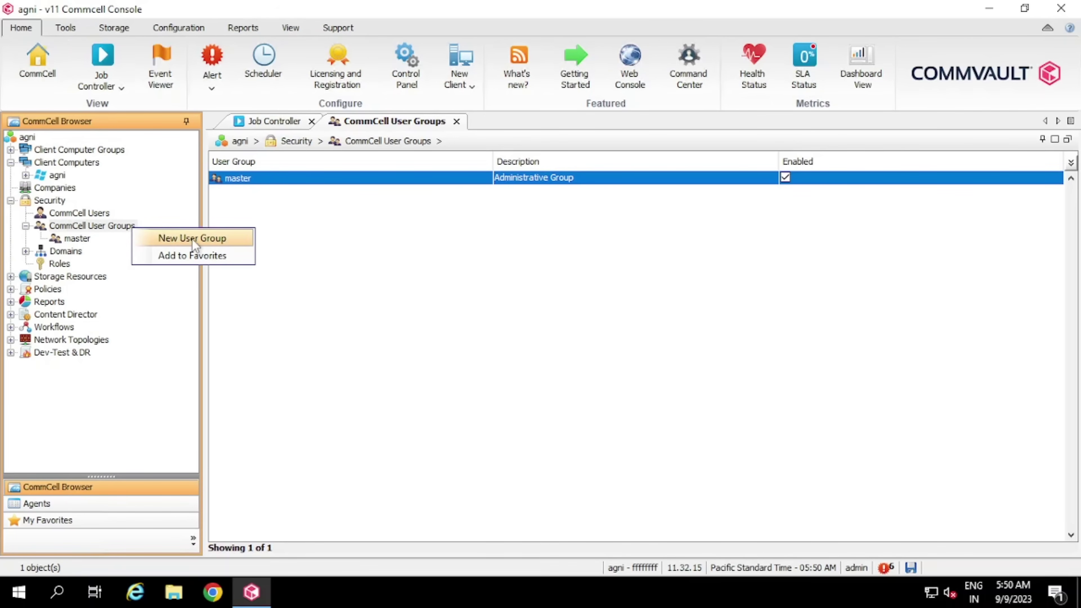
{"action": "left_click", "coordinate": [166, 239]}
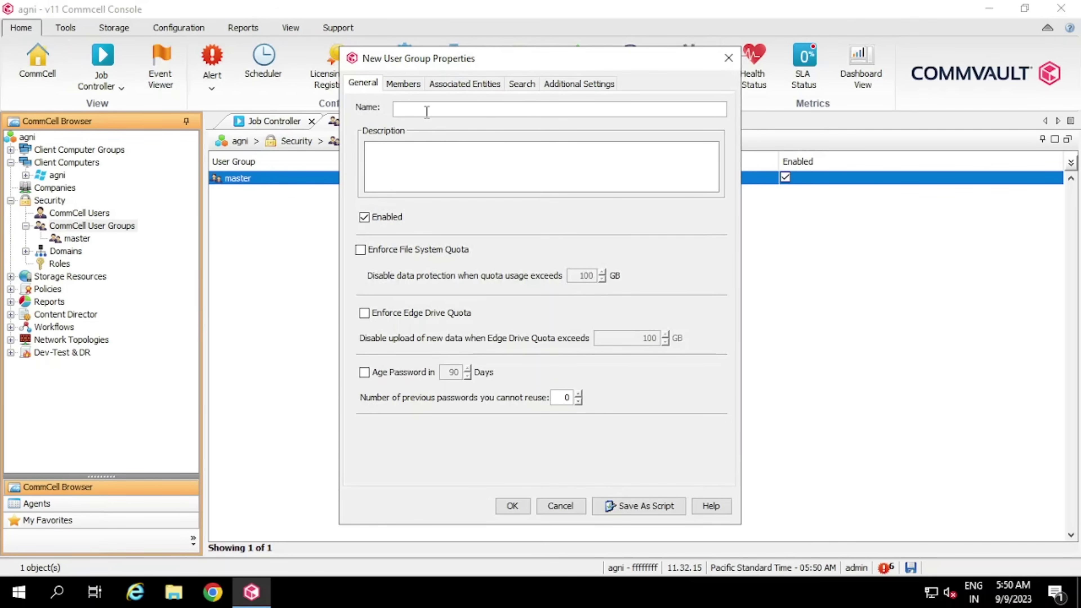
{"action": "type", "text": "View All"}
{"action": "left_click", "coordinate": [411, 87]}
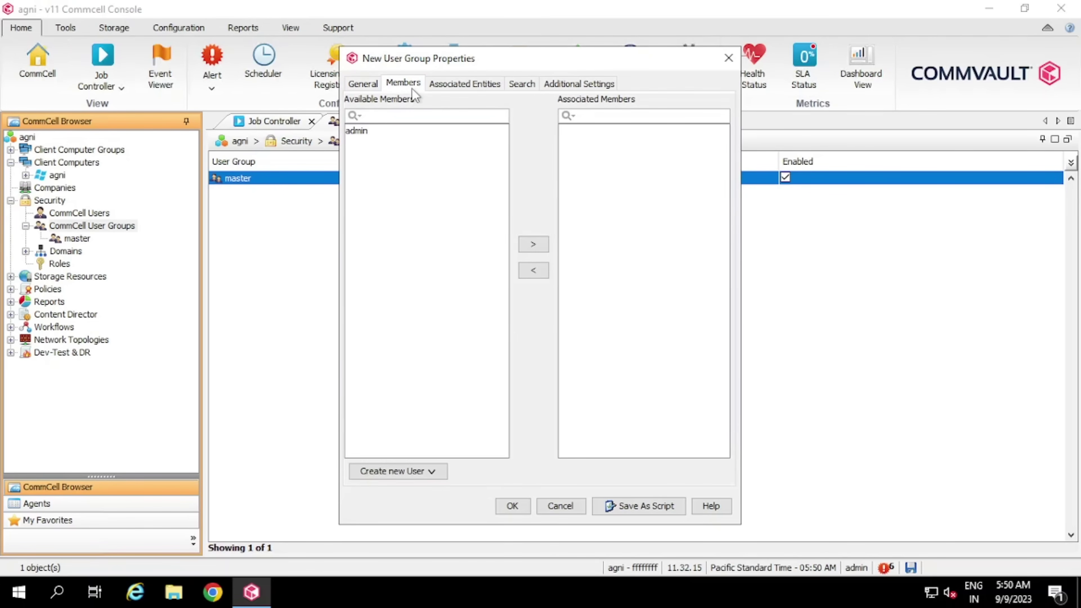
{"action": "left_click", "coordinate": [417, 132]}
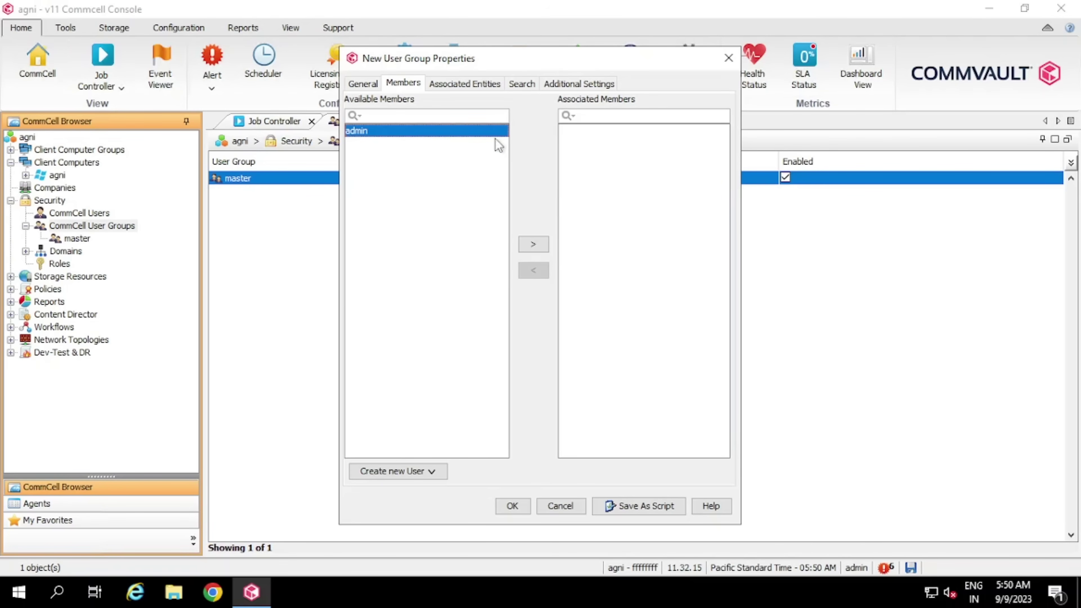
Associate the agni CommCell with the View role and save the group
{"action": "left_click", "coordinate": [465, 85]}
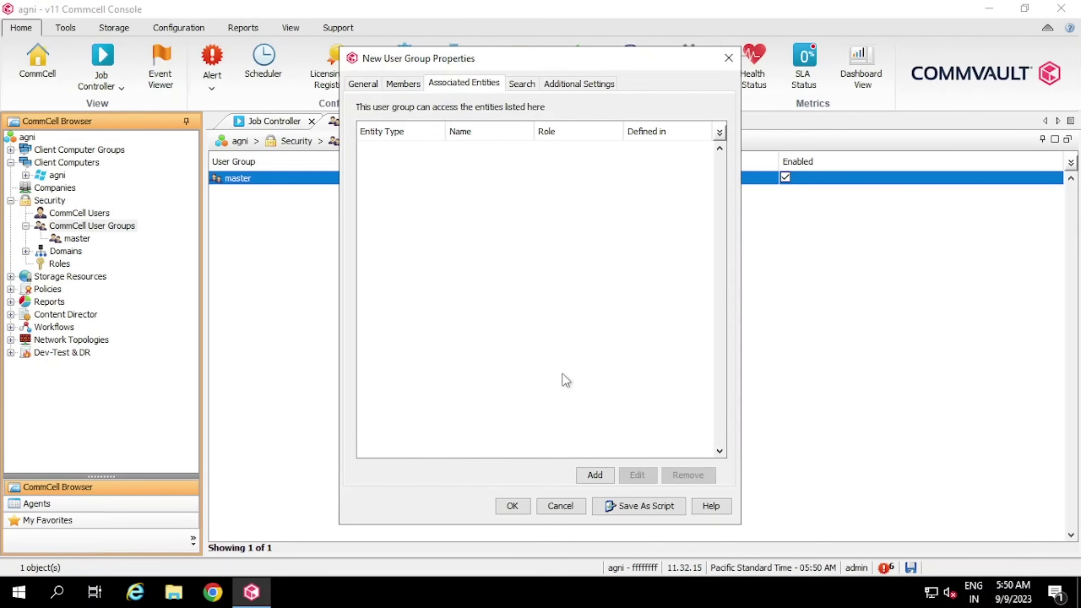
{"action": "left_click", "coordinate": [596, 475]}
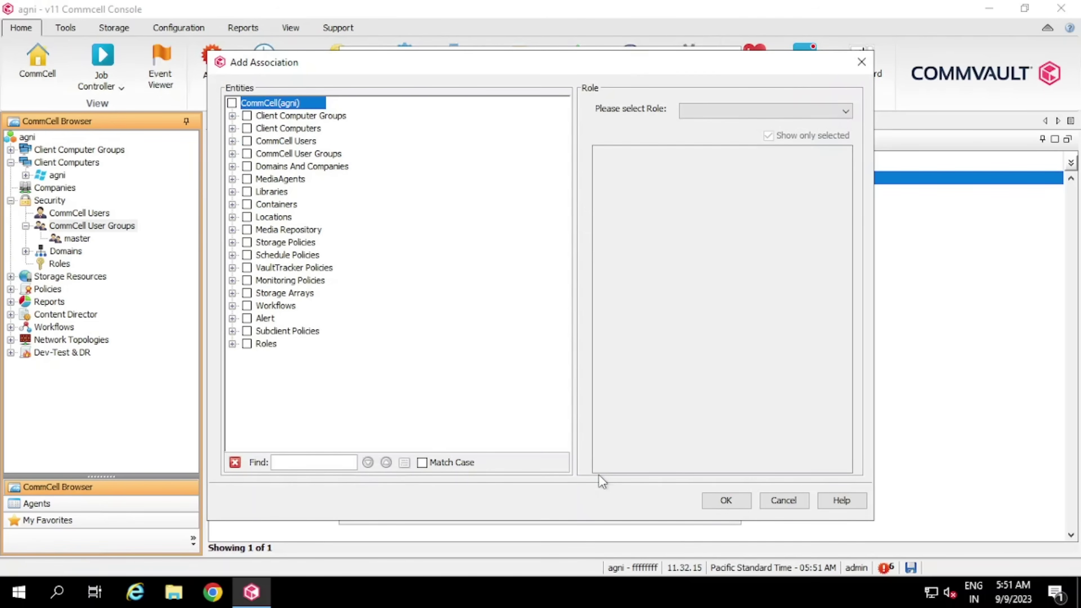
{"action": "left_click", "coordinate": [232, 103]}
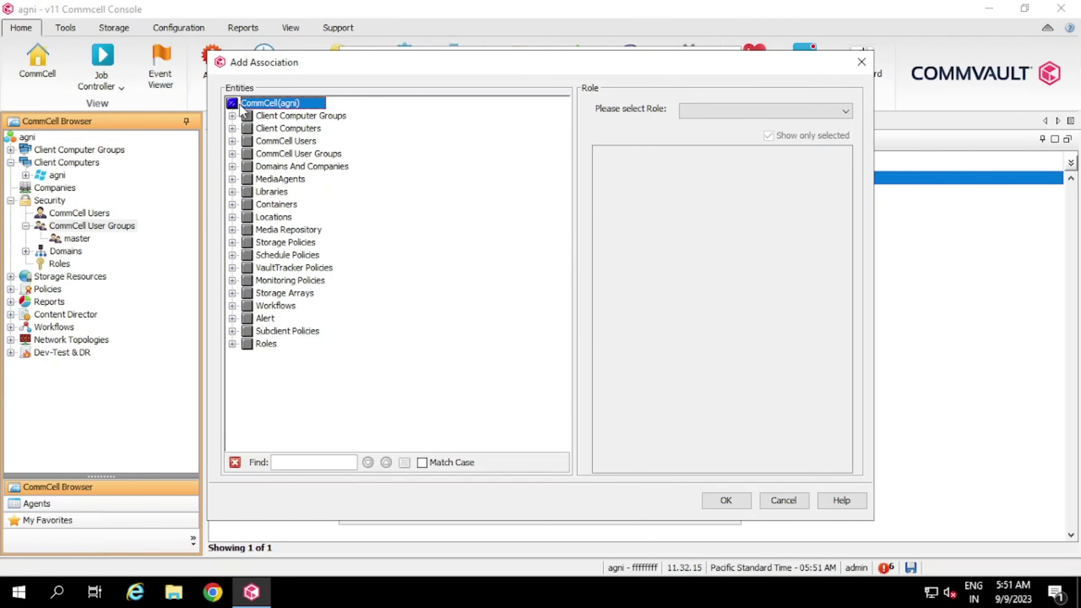
{"action": "left_click", "coordinate": [844, 112]}
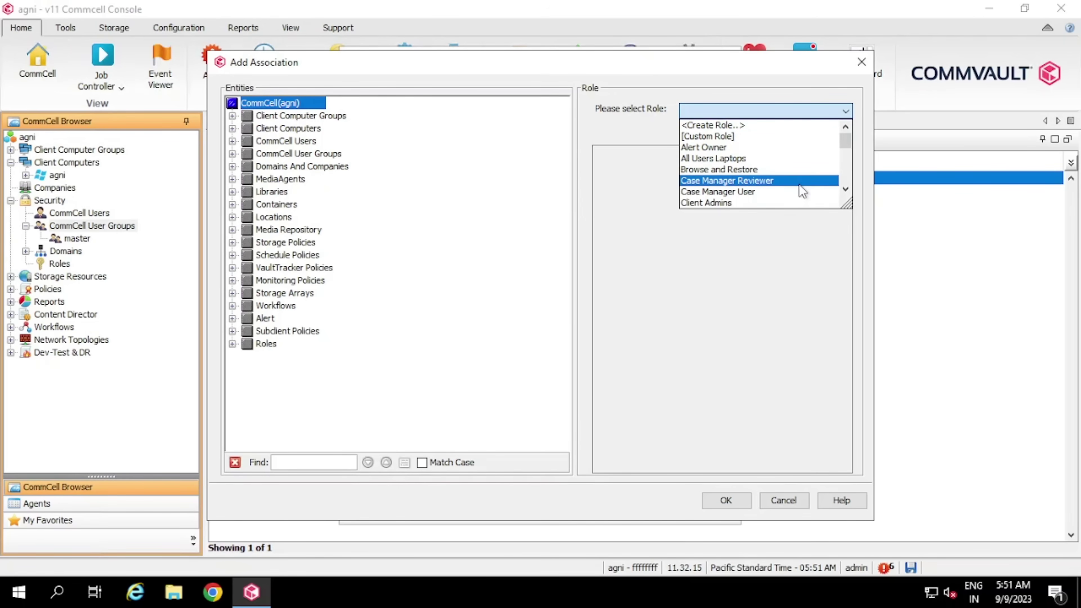
{"action": "left_click_drag", "start_coordinate": [844, 188], "coordinate": [843, 187]}
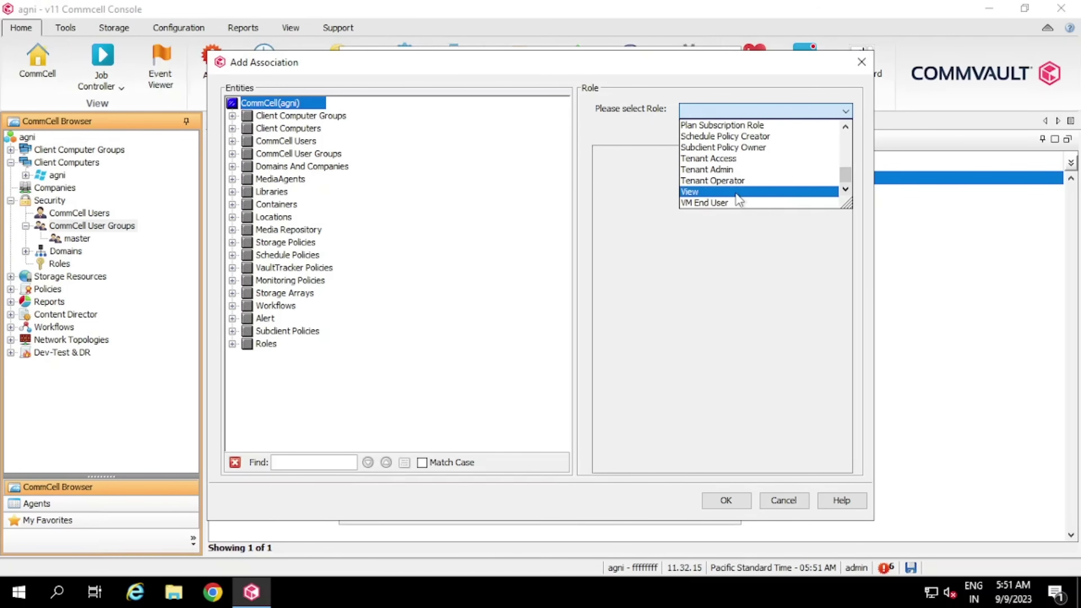
{"action": "left_click", "coordinate": [736, 192]}
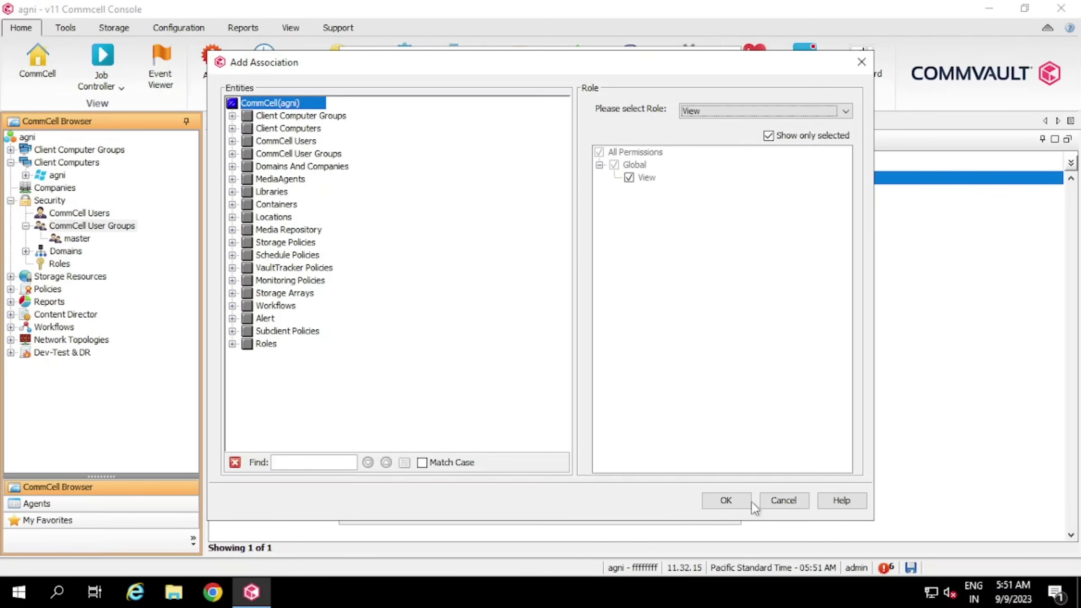
{"action": "left_click", "coordinate": [738, 501]}
{"action": "left_click", "coordinate": [513, 506]}
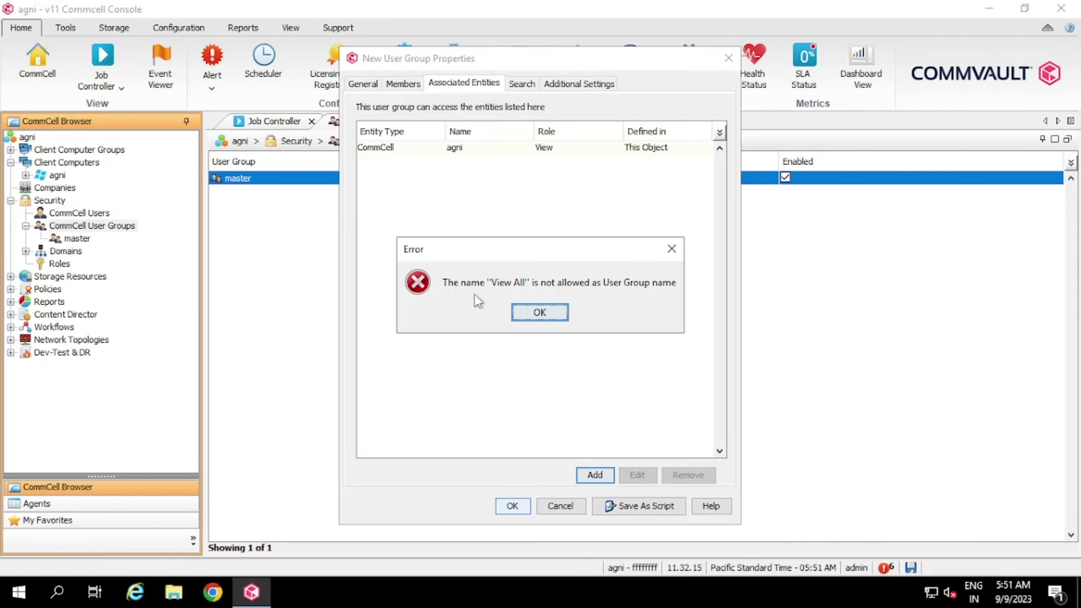
After the name-not-allowed error, rename the group 'View All Member', save, and open Domains
{"action": "left_click", "coordinate": [549, 312]}
{"action": "left_click", "coordinate": [483, 111]}
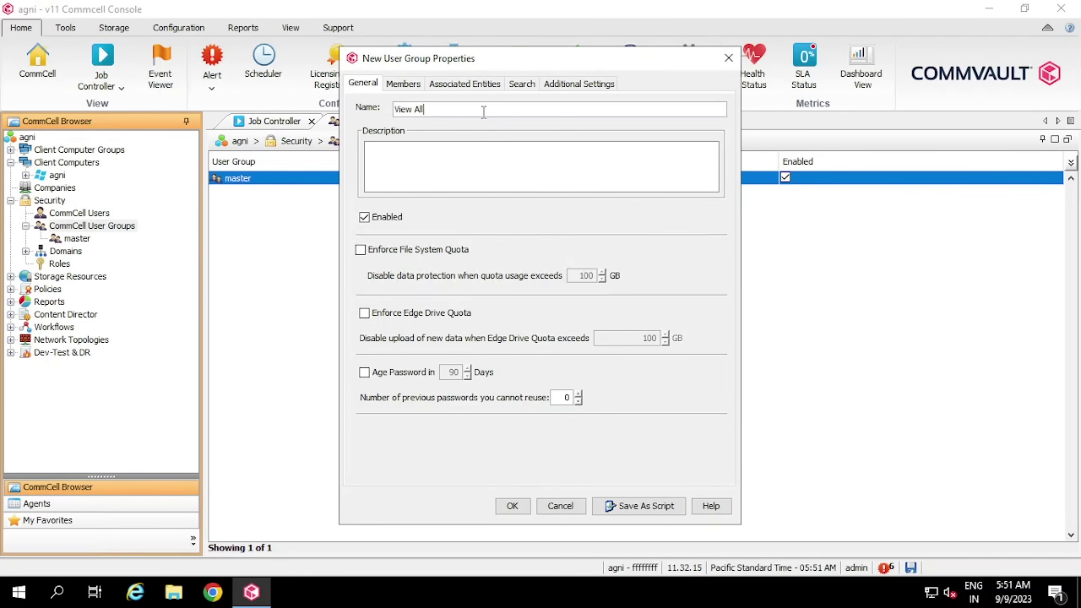
{"action": "type", "text": "A"}
{"action": "key", "text": "BackSpace"}
{"action": "type", "text": "Member"}
{"action": "left_click", "coordinate": [519, 500]}
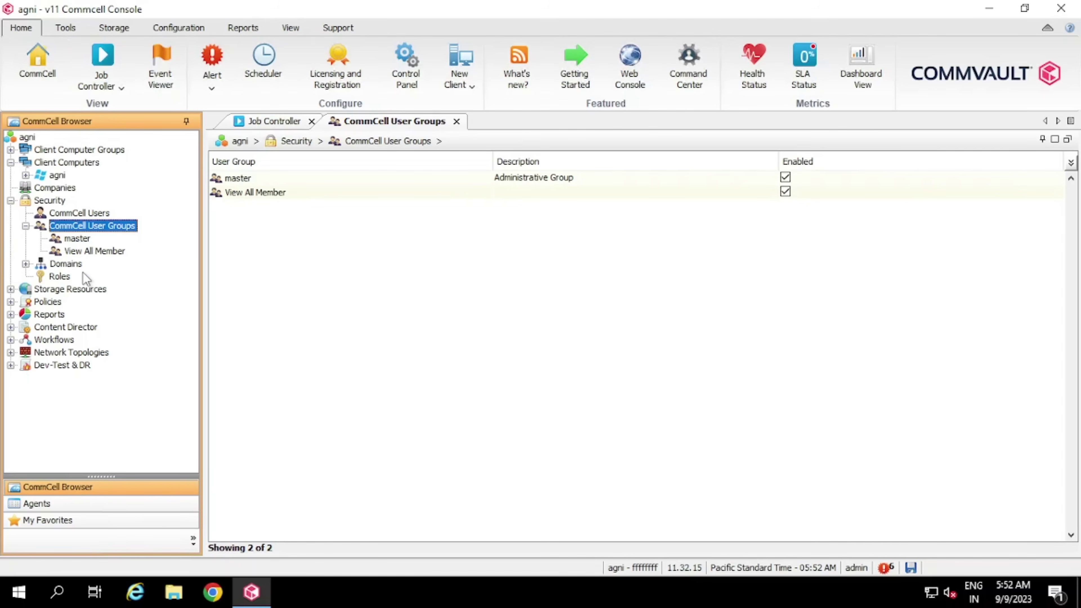
{"action": "left_click", "coordinate": [73, 265]}
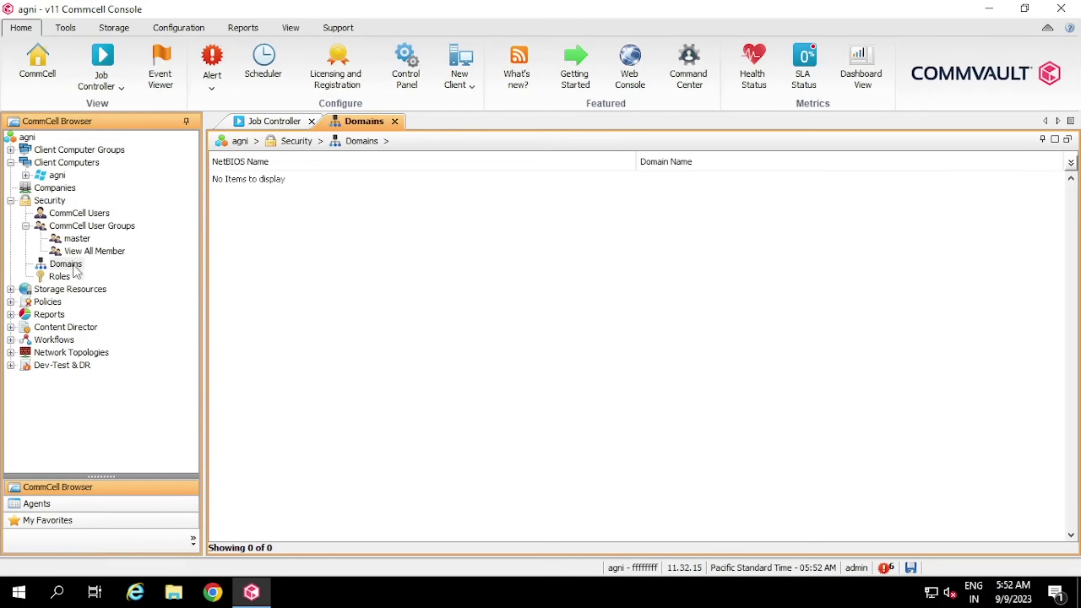
Open the new Active Directory domain form, close it unfilled, and list the 23 security roles
{"action": "right_click", "coordinate": [75, 268]}
{"action": "mouse_move", "coordinate": [173, 275]}
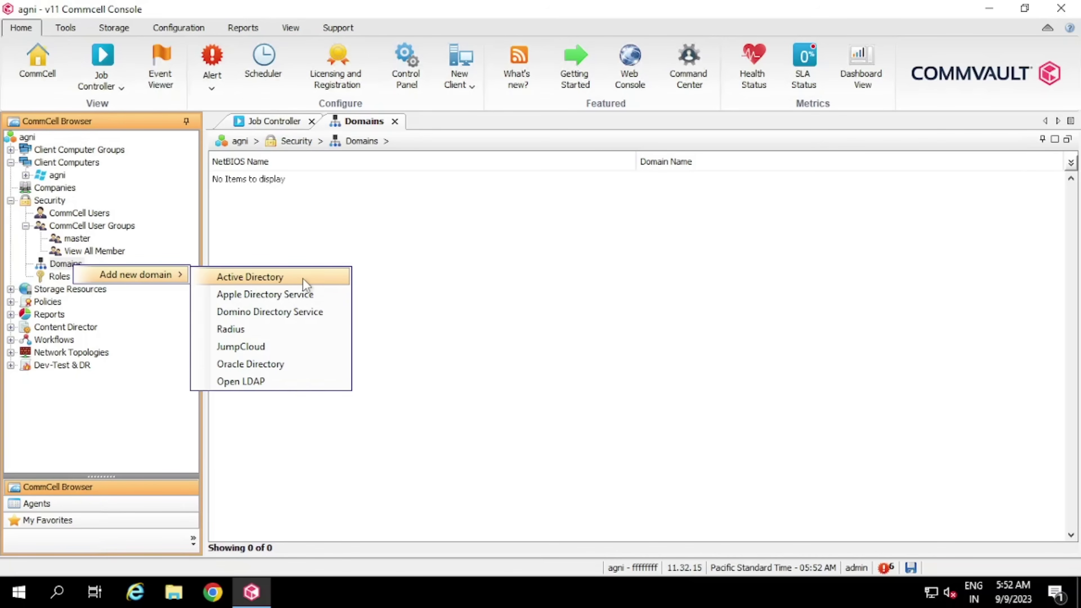
{"action": "left_click", "coordinate": [305, 282]}
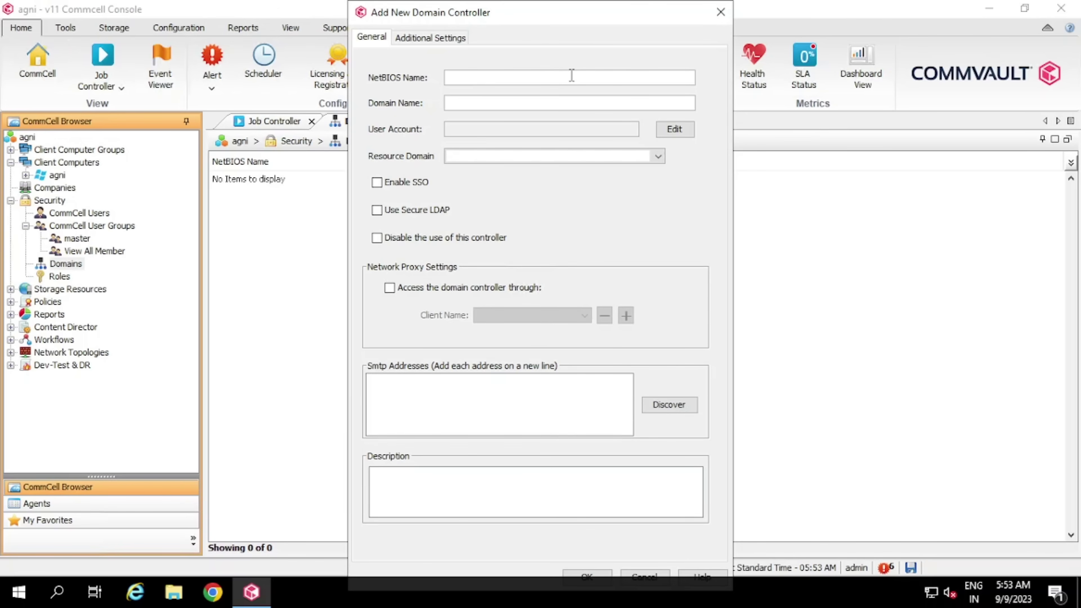
{"action": "left_click", "coordinate": [719, 13]}
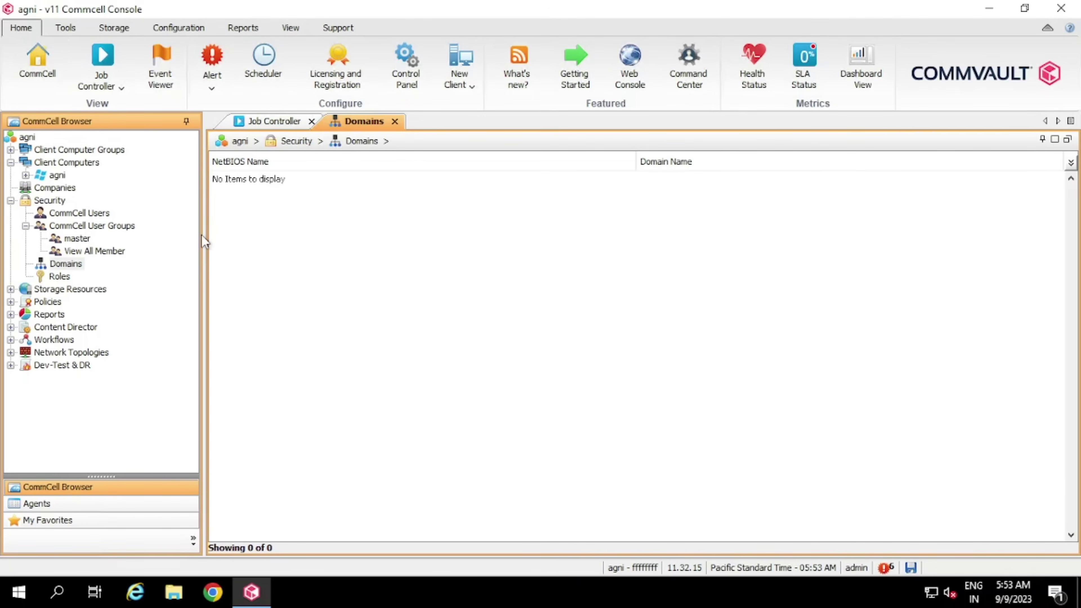
{"action": "left_click", "coordinate": [64, 276]}
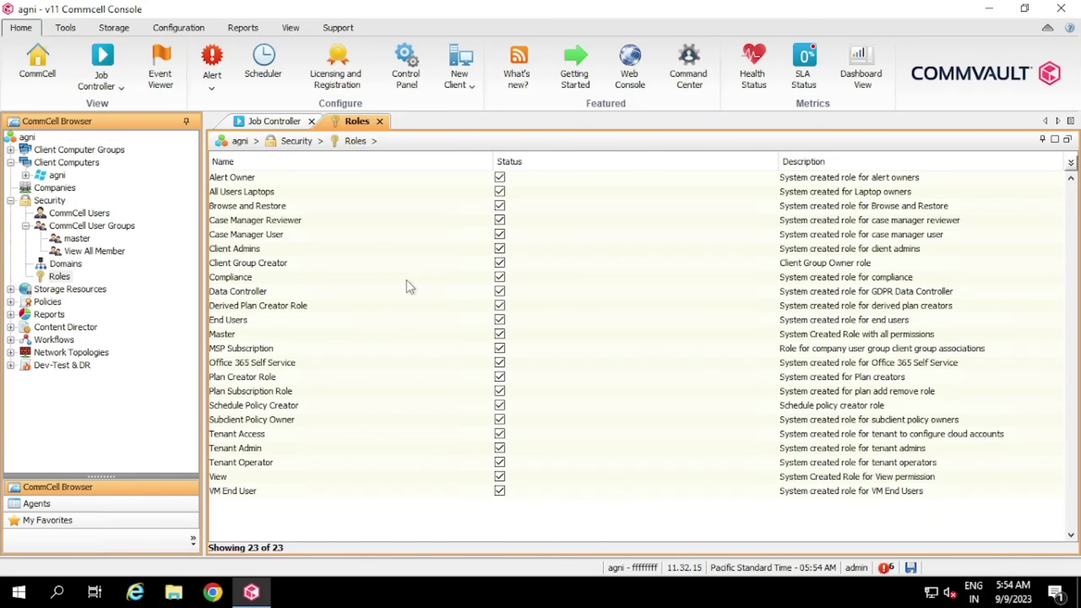
Create a role named 'Test', described 'Test', with the Client > Download permission
{"action": "key", "text": "v"}
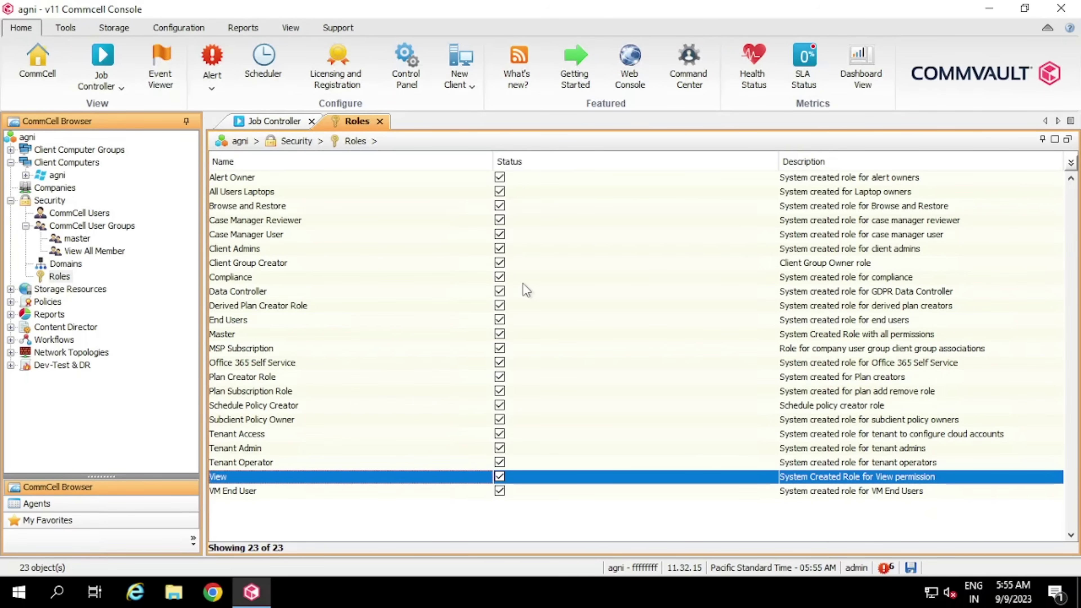
{"action": "right_click", "coordinate": [66, 274]}
{"action": "left_click", "coordinate": [109, 283]}
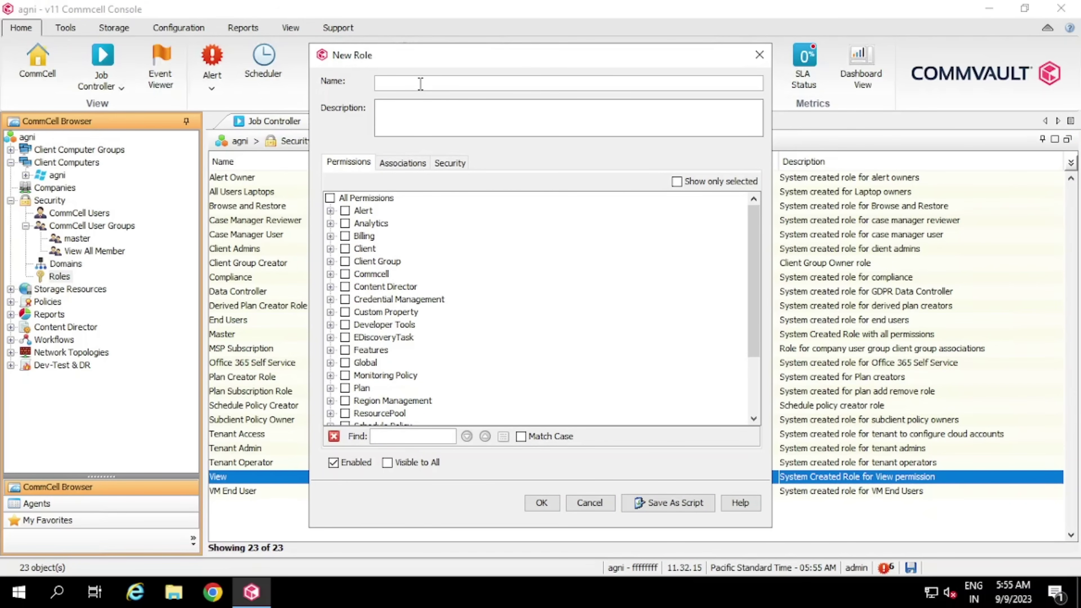
{"action": "type", "text": "Test"}
{"action": "key", "text": "Tab"}
{"action": "type", "text": "Test"}
{"action": "left_click", "coordinate": [330, 248]}
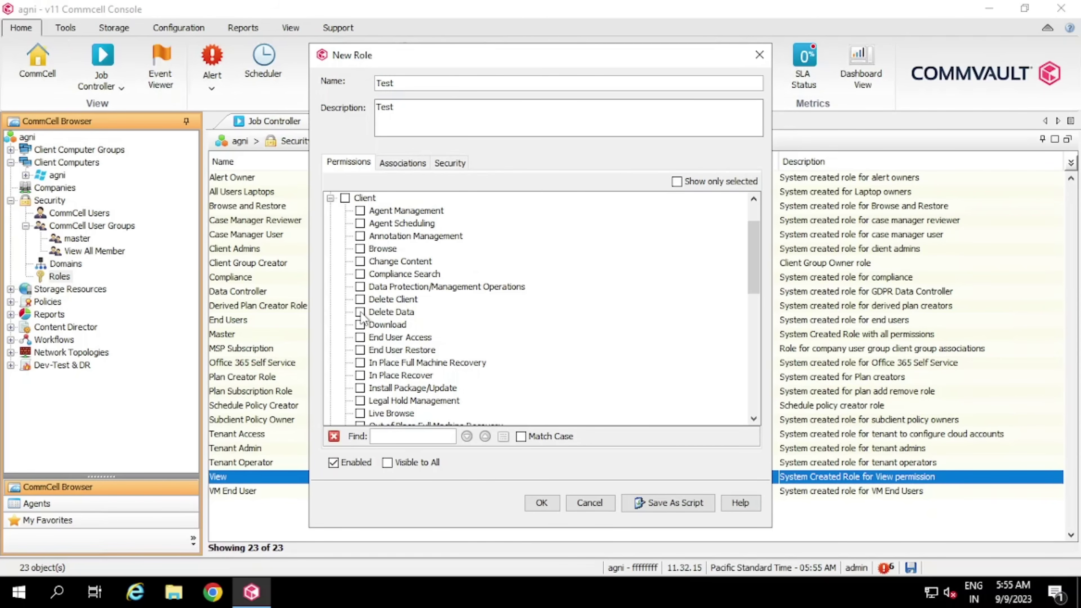
{"action": "left_click", "coordinate": [361, 325]}
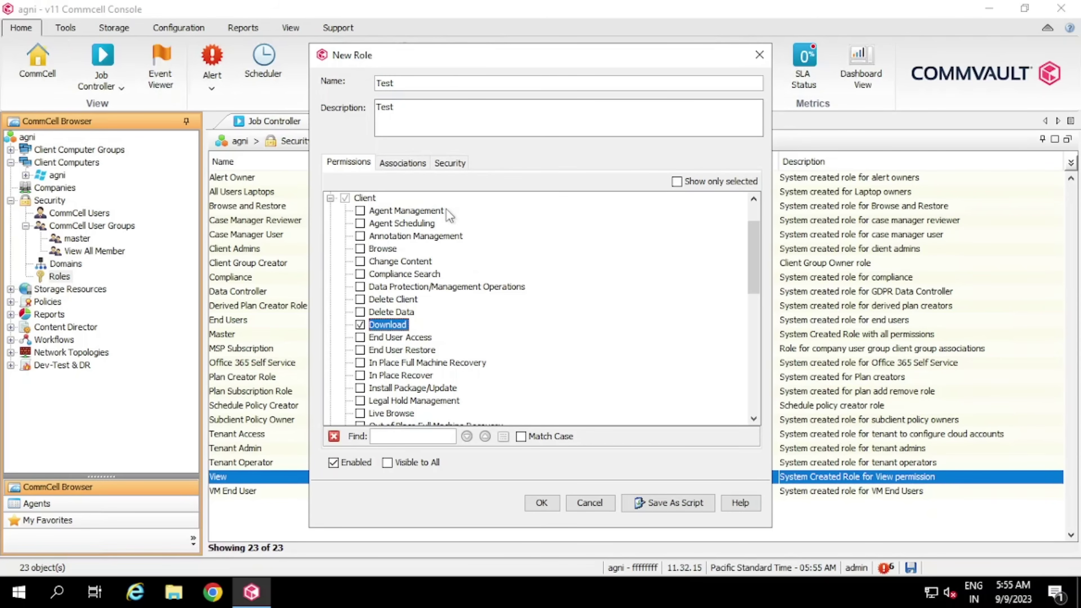
{"action": "left_click", "coordinate": [542, 500]}
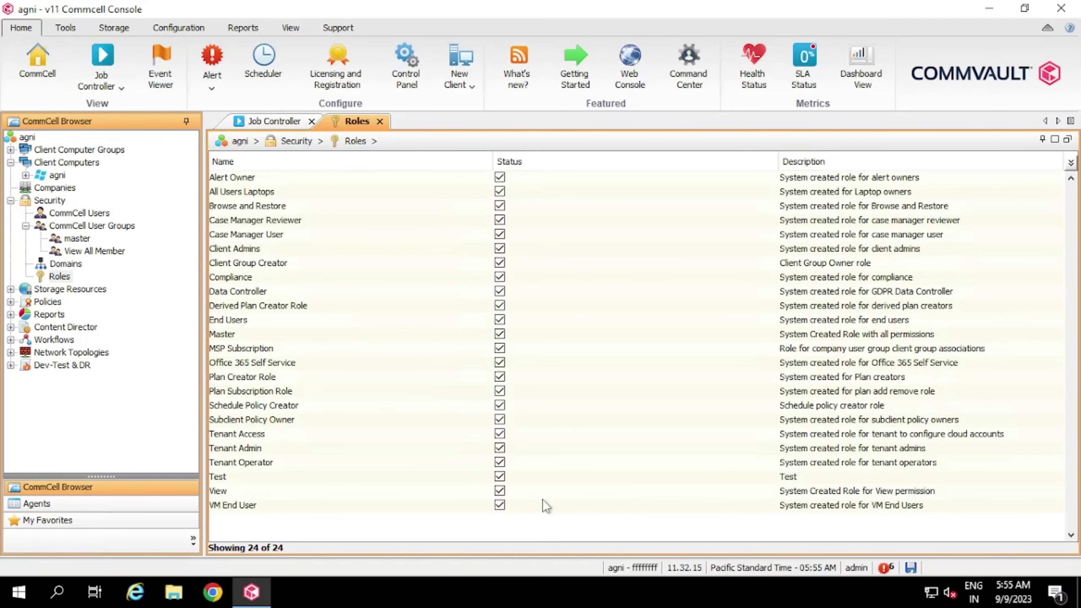
Select the new Test role, collapse Security, and open Storage Resources
{"action": "left_click", "coordinate": [225, 478]}
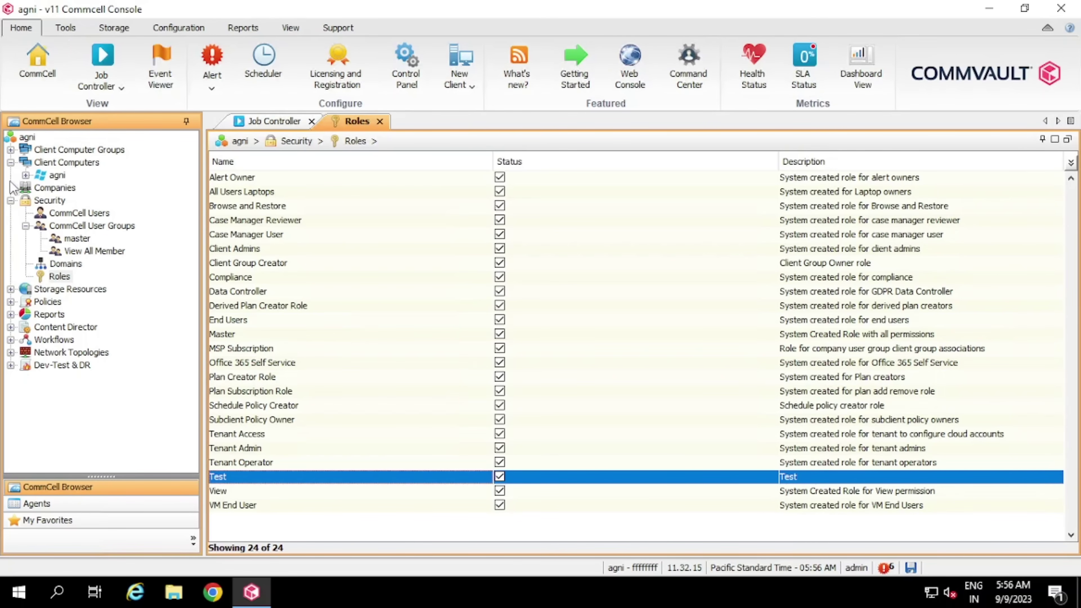
{"action": "left_click", "coordinate": [11, 200]}
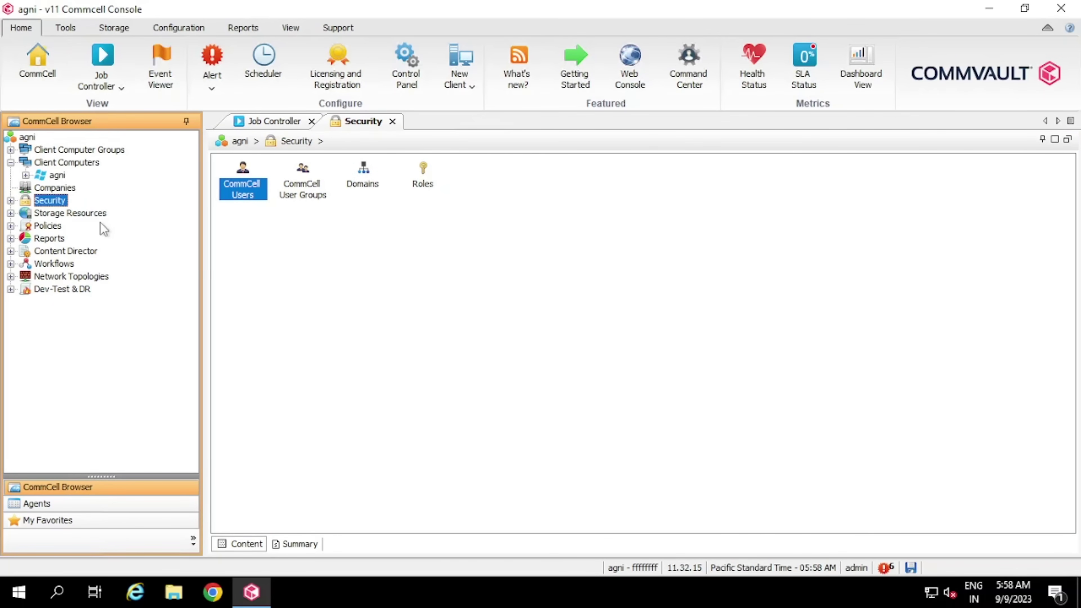
{"action": "double_click", "coordinate": [75, 216]}
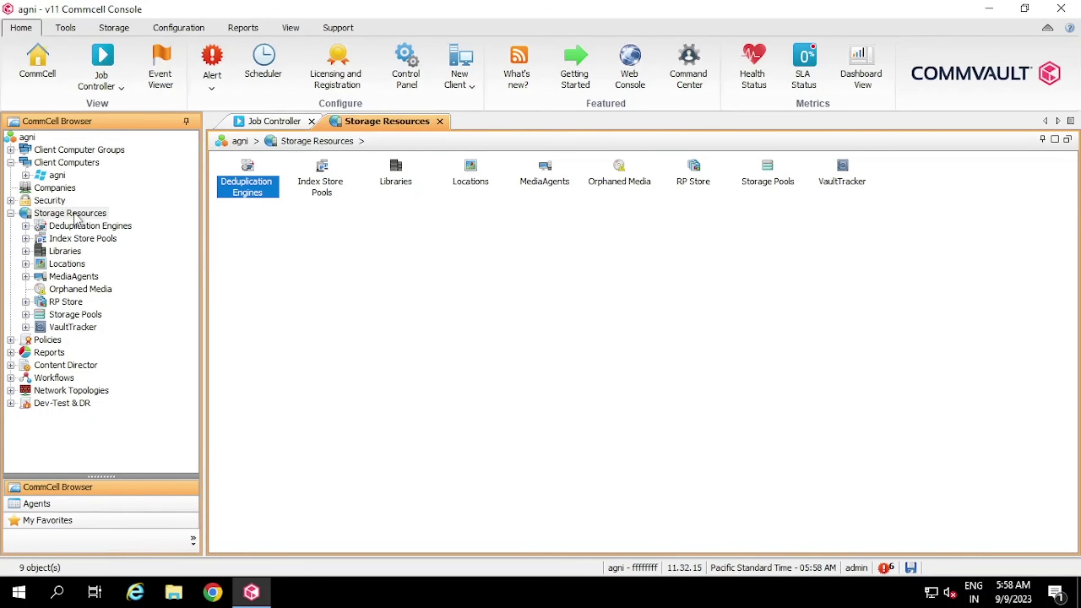
Drill through LocalDisk/Primary_Global > LocalDisk_1 to the E:\CV_DDB partition report, then open Libraries
{"action": "left_click", "coordinate": [105, 228]}
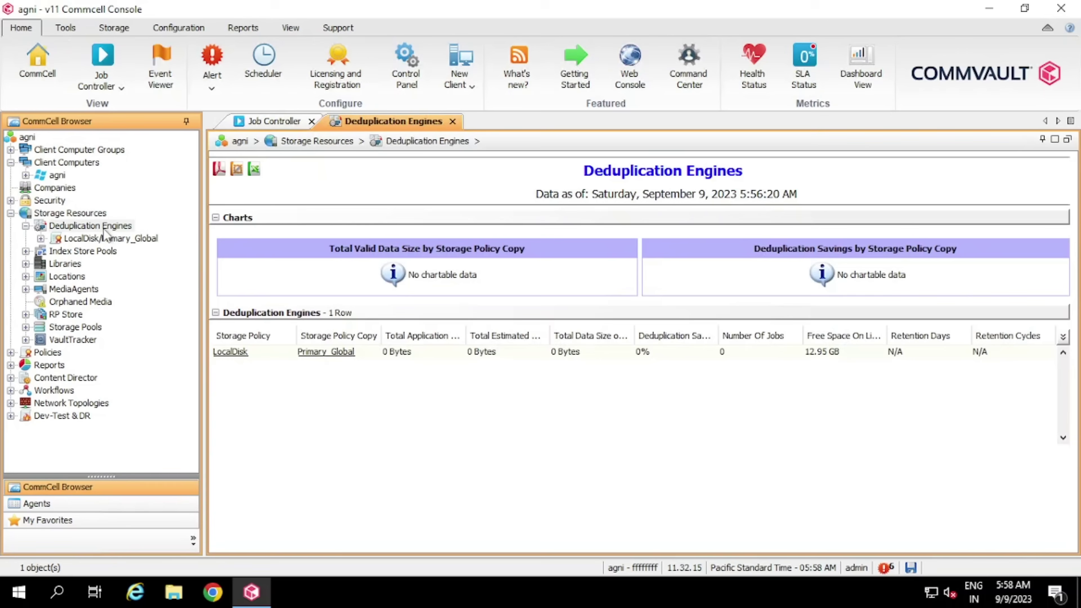
{"action": "left_click", "coordinate": [109, 239]}
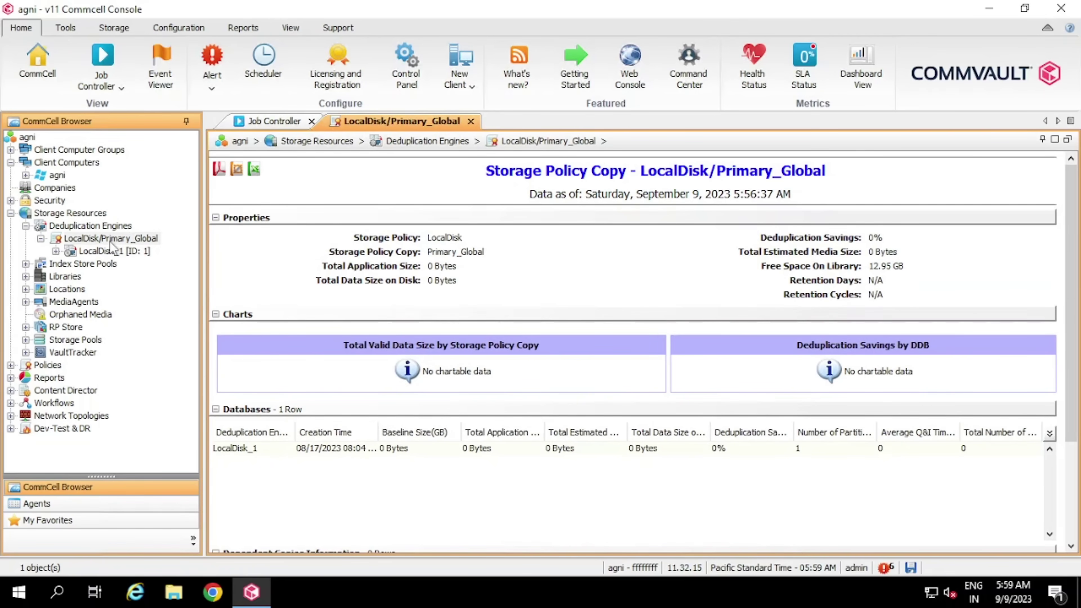
{"action": "left_click", "coordinate": [123, 252]}
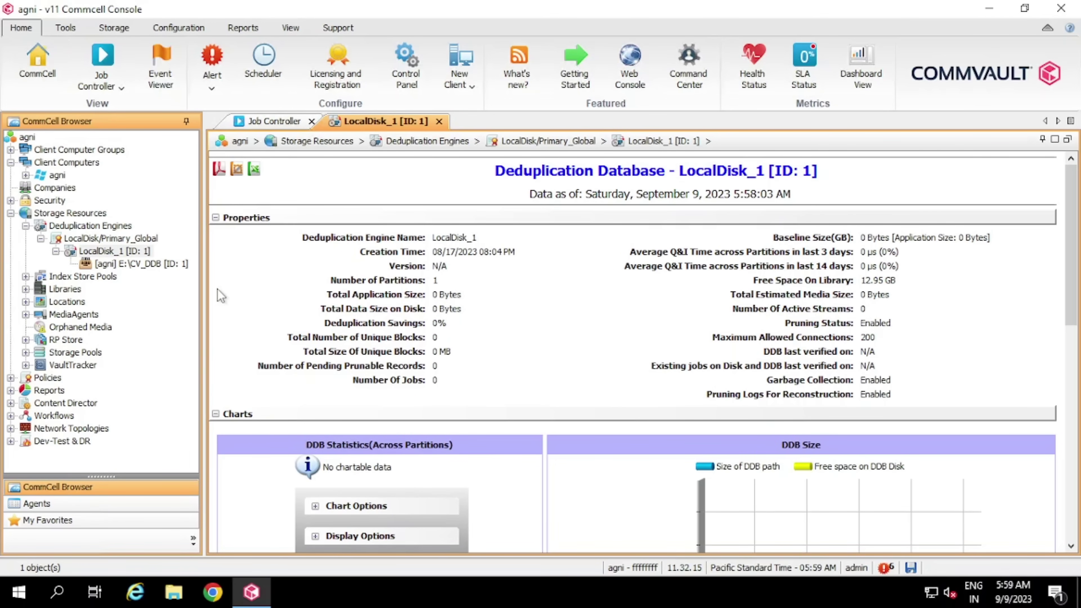
{"action": "left_click", "coordinate": [133, 264]}
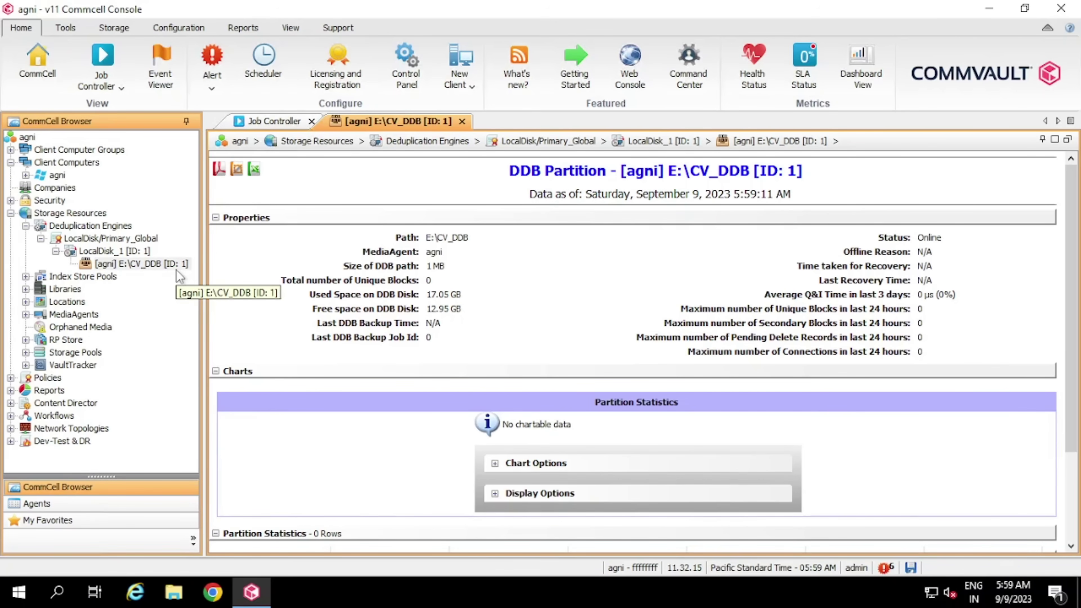
{"action": "double_click", "coordinate": [65, 290]}
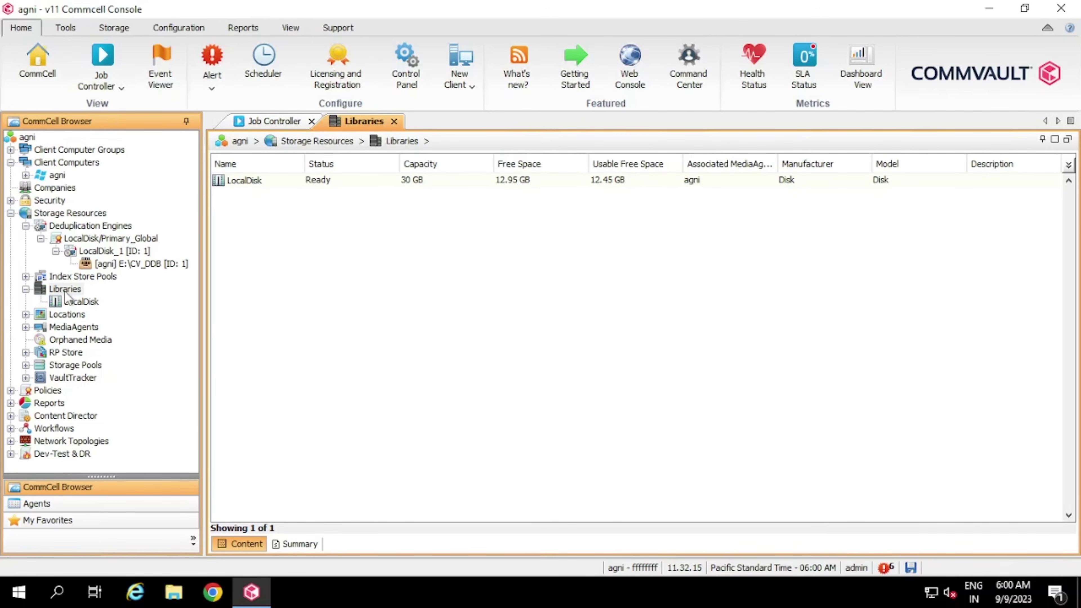
Check the LocalDisk library details, then list MediaAgents showing agni ready on version 11.32.15
{"action": "right_click", "coordinate": [76, 291]}
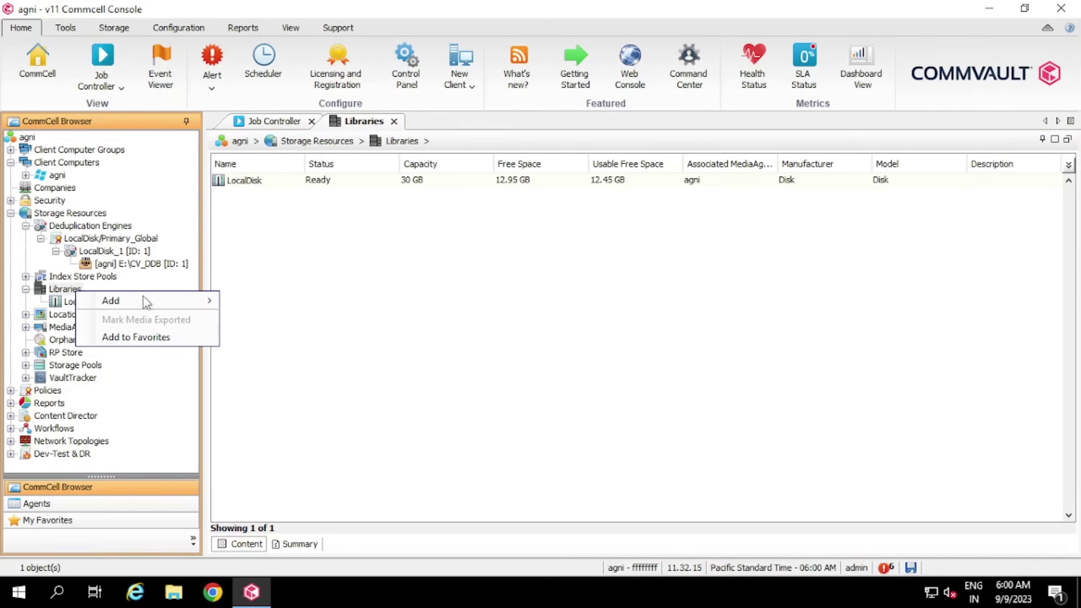
{"action": "mouse_move", "coordinate": [174, 303]}
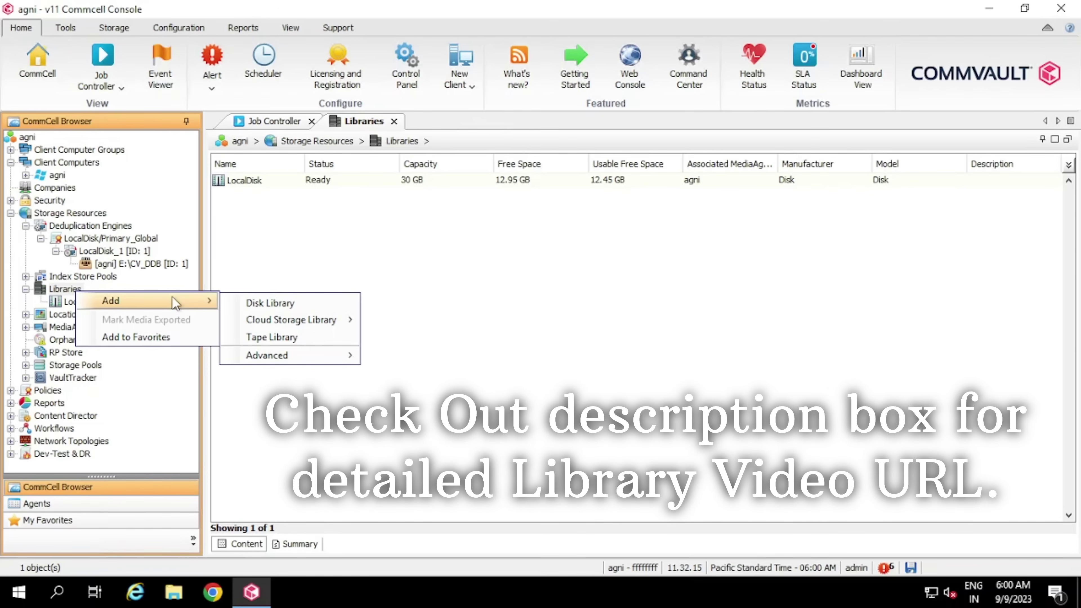
{"action": "left_click", "coordinate": [57, 293]}
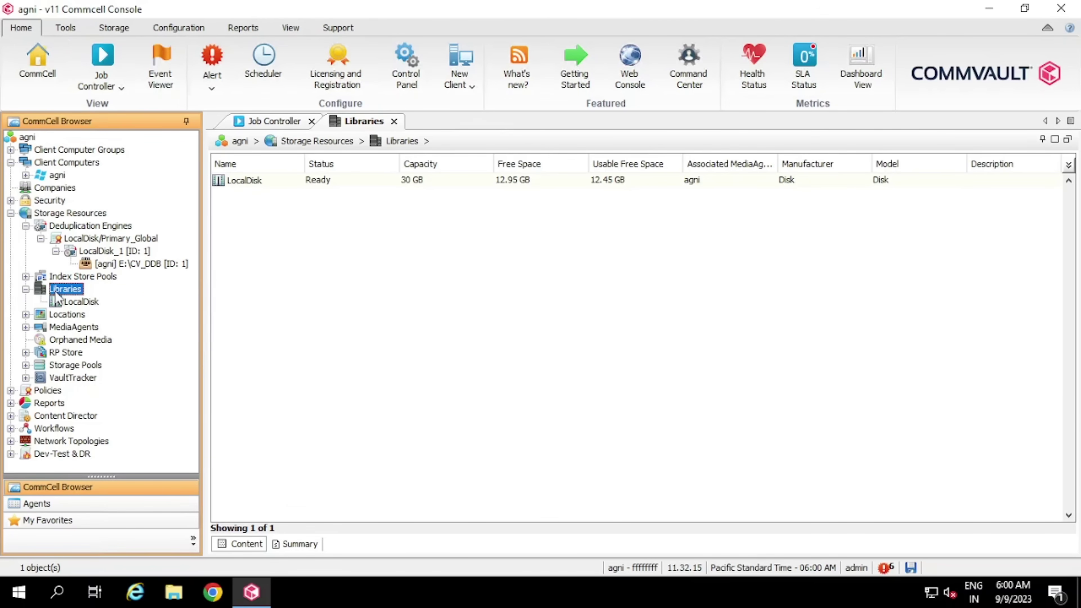
{"action": "left_click", "coordinate": [69, 298]}
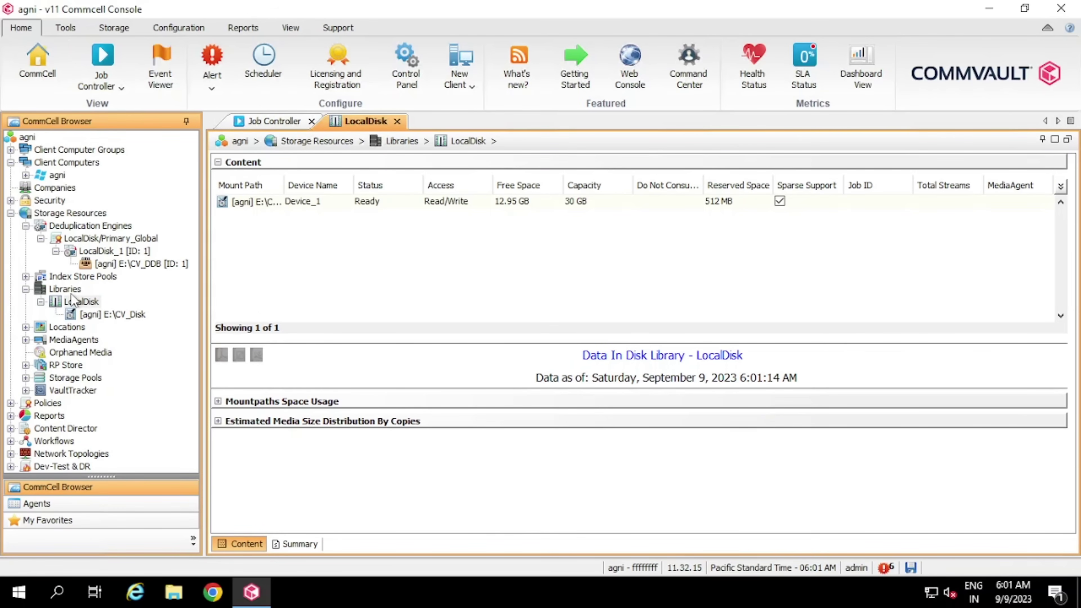
{"action": "left_click", "coordinate": [68, 291]}
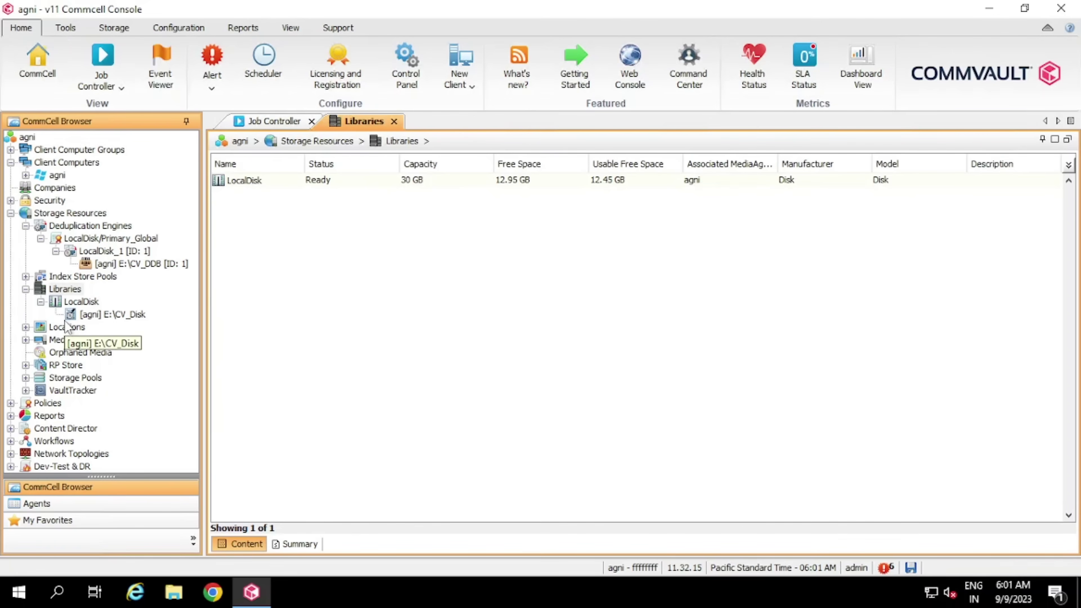
{"action": "left_click", "coordinate": [76, 341]}
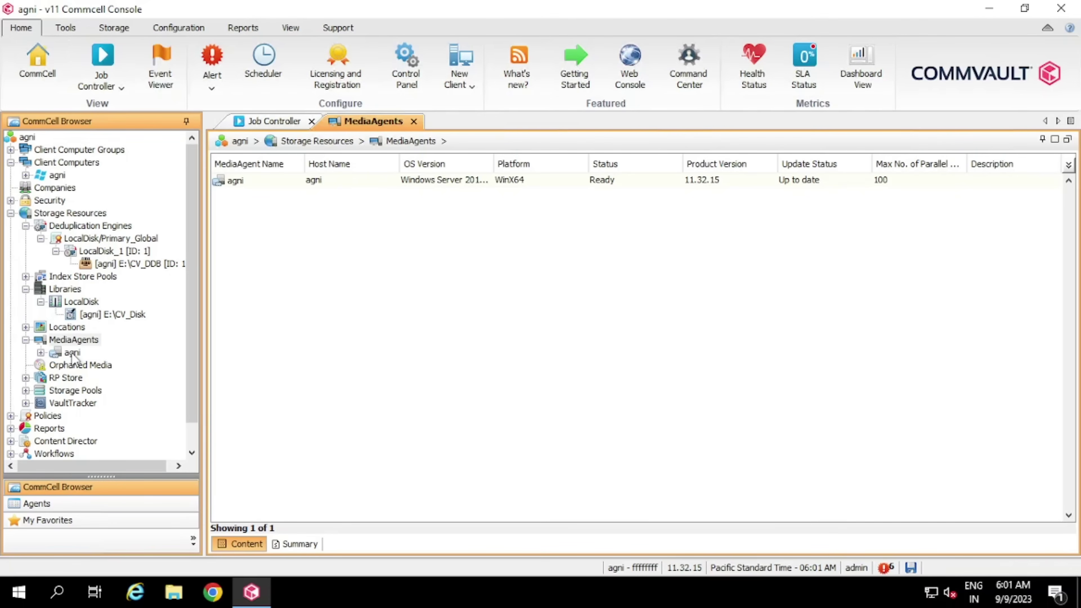
List the LocalDisk deduplication storage pool and review Disk/Cloud/Tape/HyperScale add-pool options, then collapse Storage Resources
{"action": "scroll", "coordinate": [92, 367], "scroll_direction": "down", "scroll_amount": 1}
{"action": "left_click", "coordinate": [92, 367]}
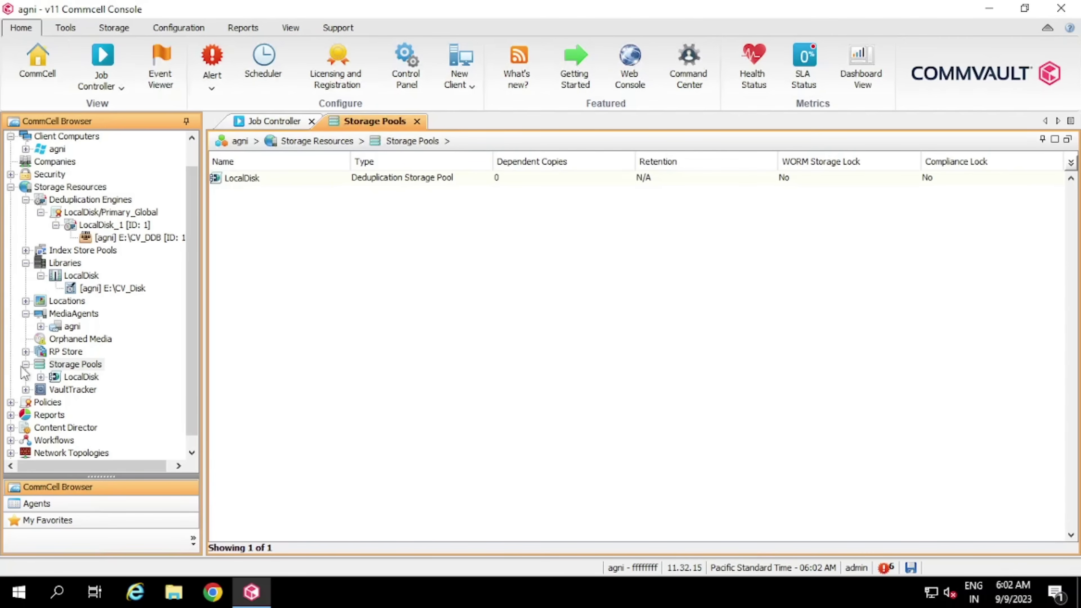
{"action": "left_click", "coordinate": [85, 315]}
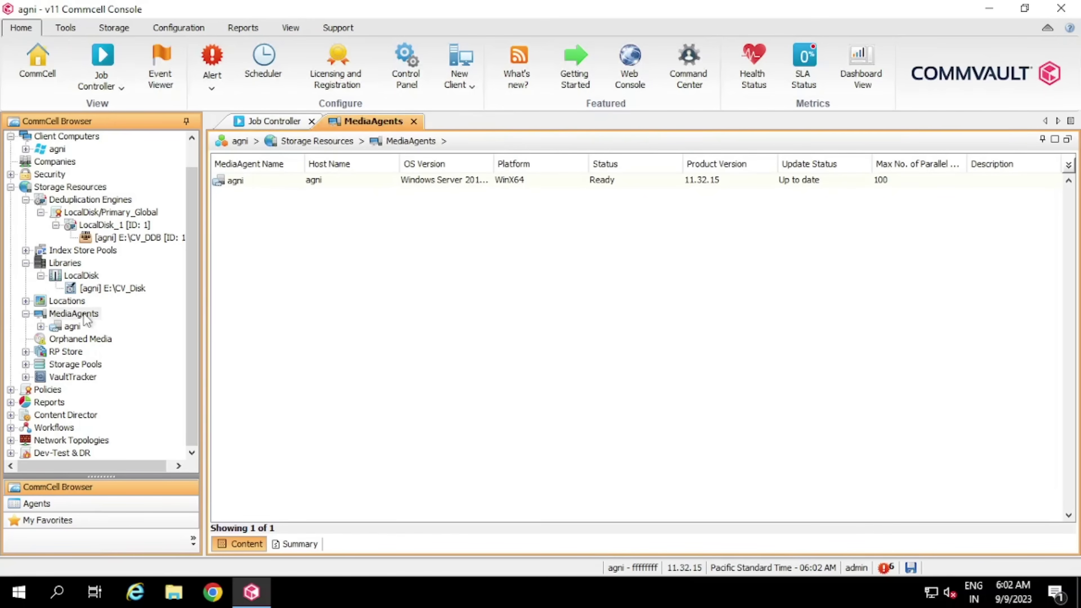
{"action": "double_click", "coordinate": [74, 367]}
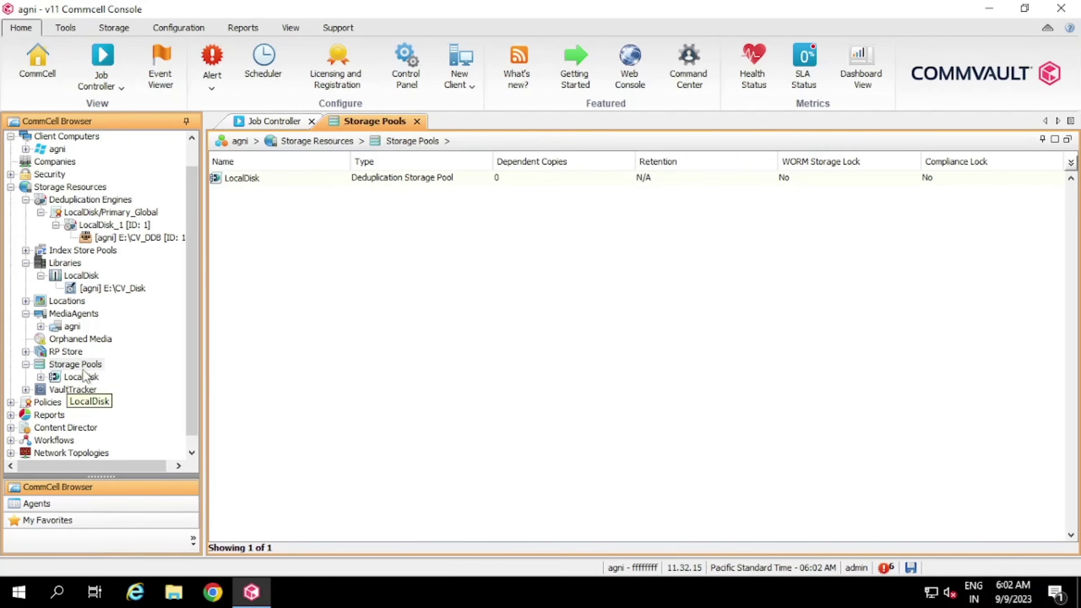
{"action": "right_click", "coordinate": [96, 365]}
{"action": "mouse_move", "coordinate": [140, 374]}
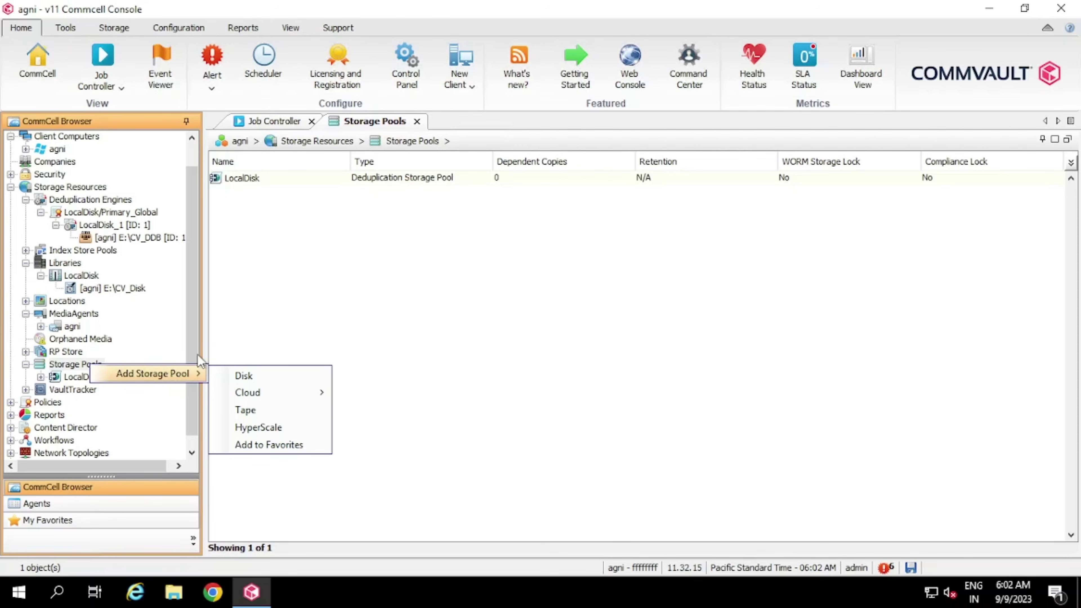
{"action": "left_click", "coordinate": [11, 187]}
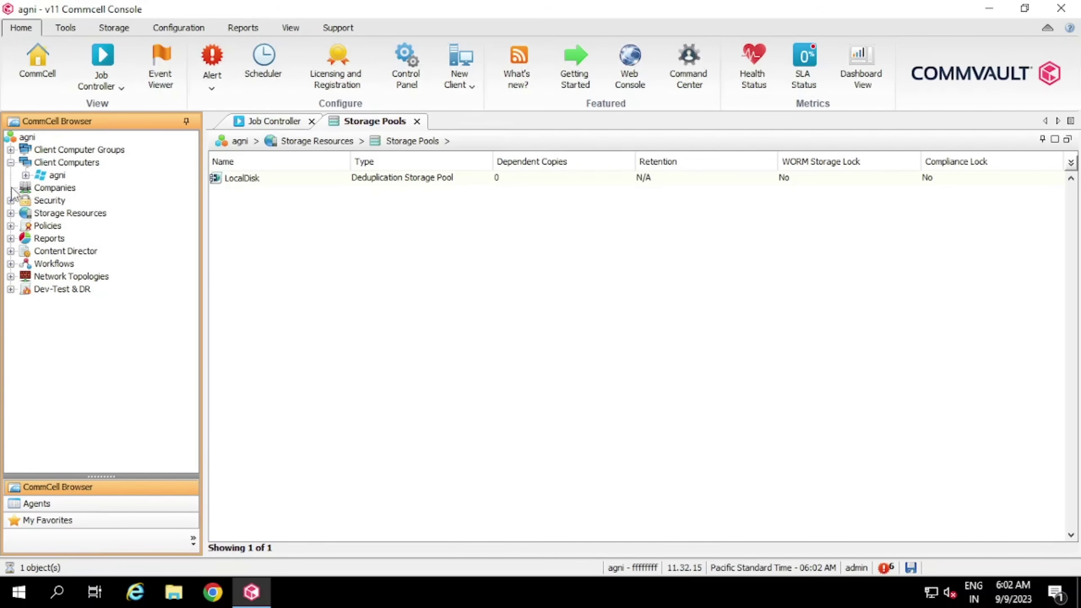
Expand Policies, glance at Storage and Subclient Policies, and list the 10 system schedule policies
{"action": "left_click", "coordinate": [17, 226]}
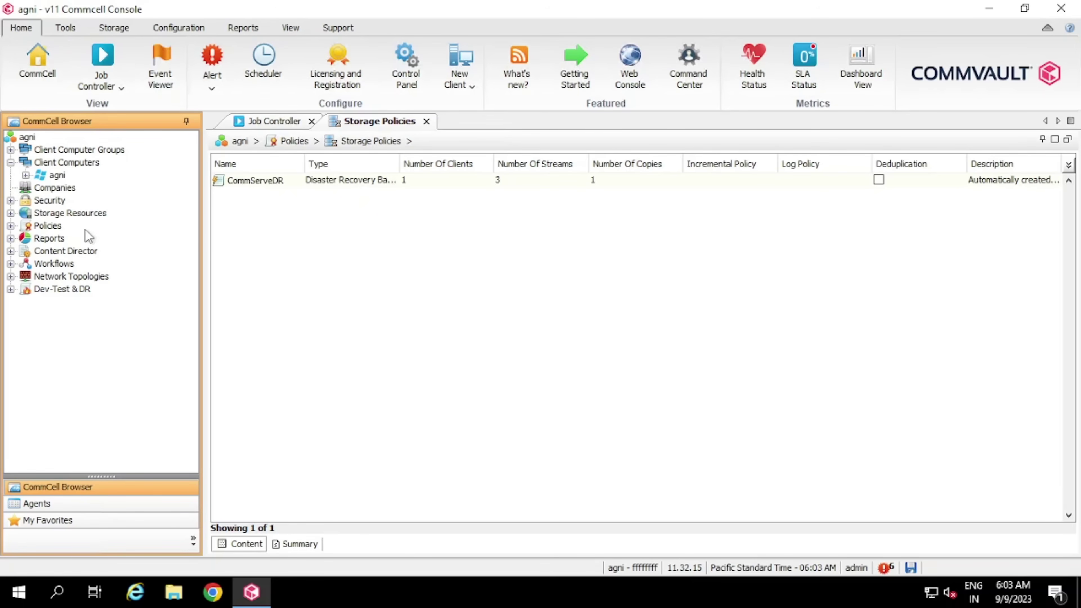
{"action": "left_click", "coordinate": [11, 226]}
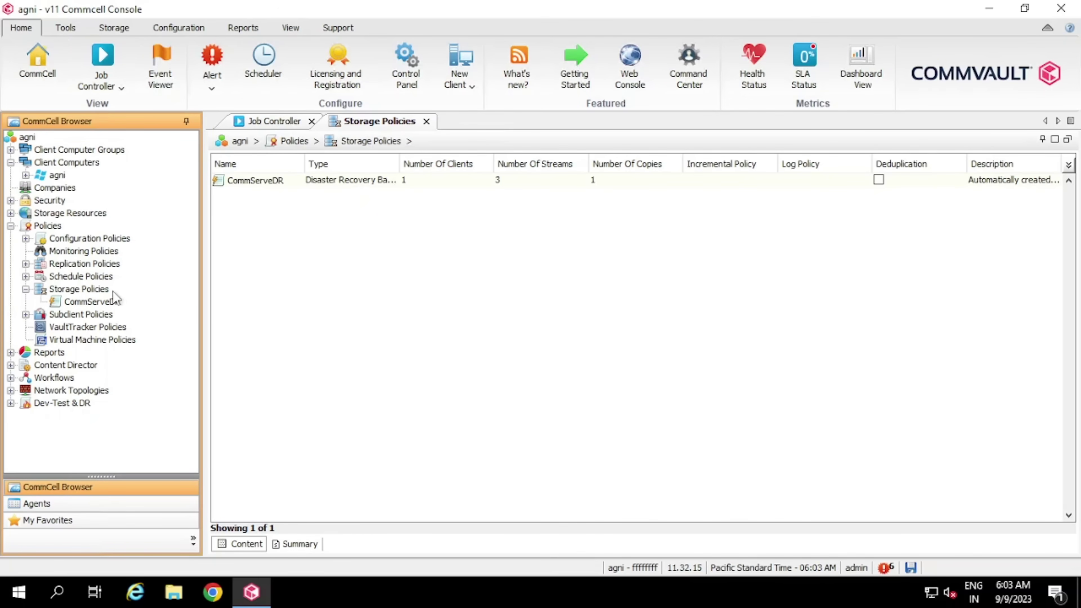
{"action": "left_click", "coordinate": [97, 290]}
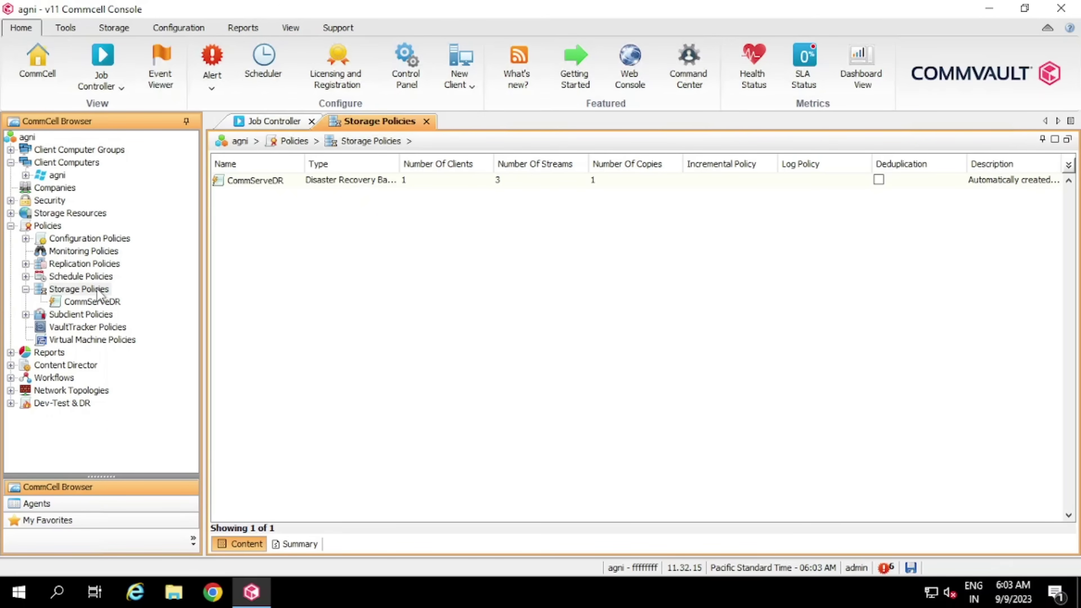
{"action": "key", "text": "Left"}
{"action": "key", "text": "Down"}
{"action": "left_click", "coordinate": [90, 277]}
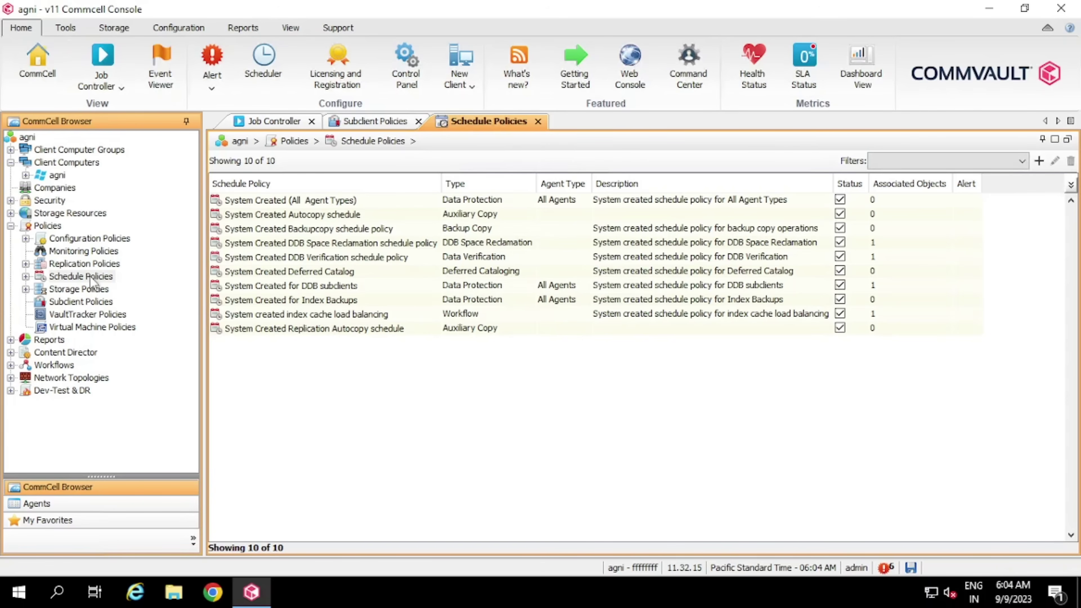
Start a new schedule policy, add a backup task, review its Schedule Pattern and Replication options, then close unsaved
{"action": "right_click", "coordinate": [90, 275]}
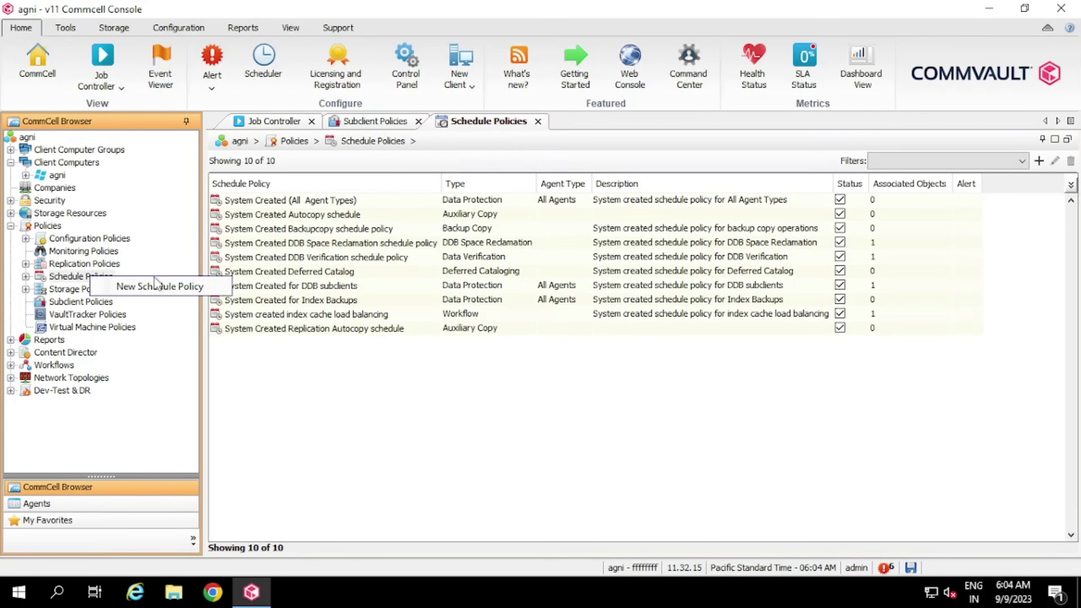
{"action": "left_click", "coordinate": [172, 281]}
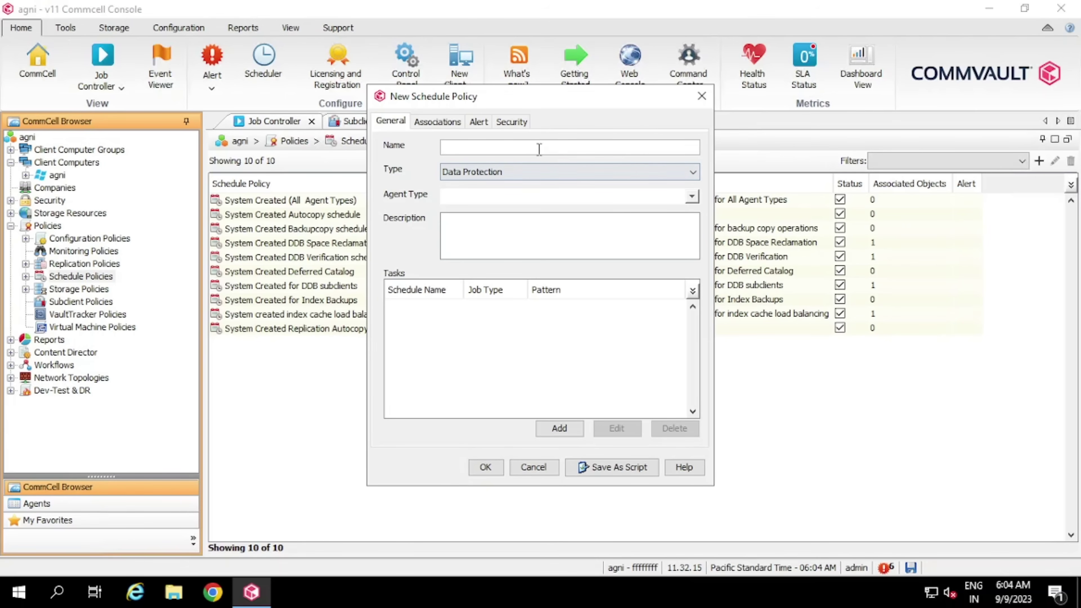
{"action": "left_click", "coordinate": [560, 429]}
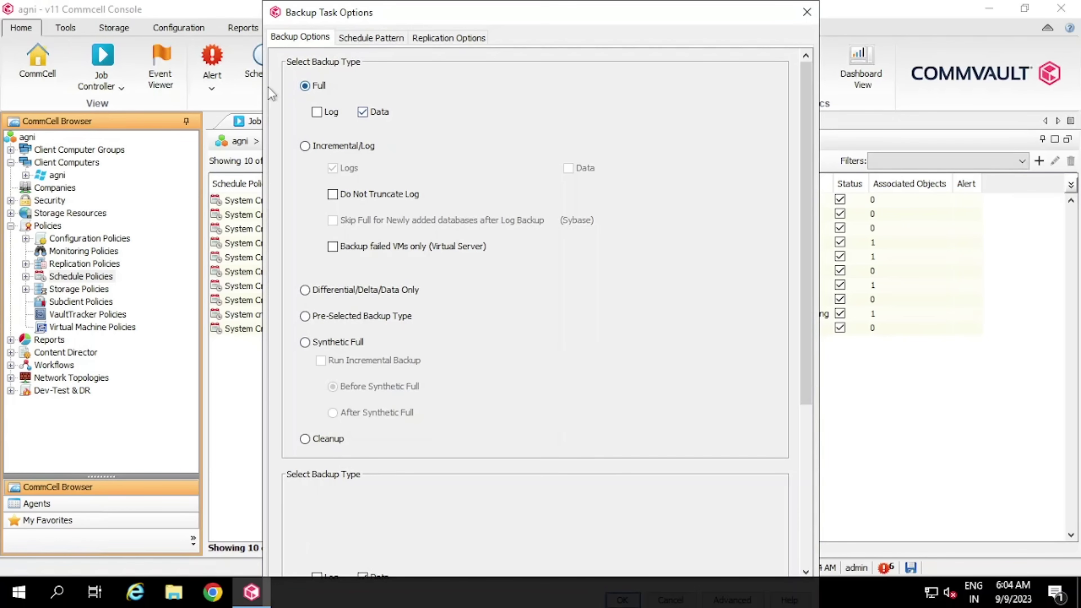
{"action": "left_click", "coordinate": [386, 36]}
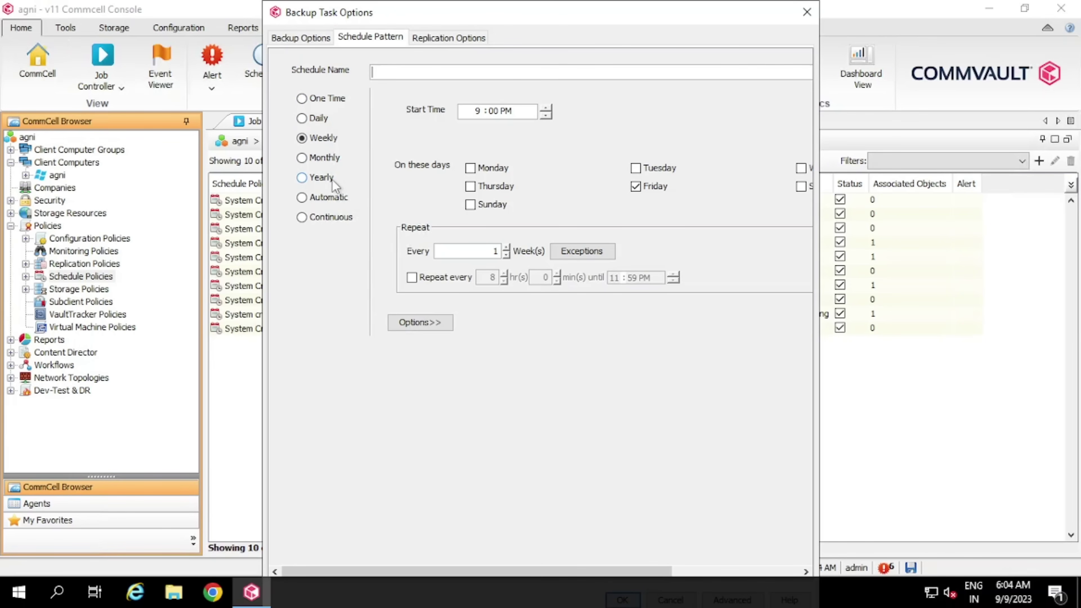
{"action": "left_click", "coordinate": [468, 38]}
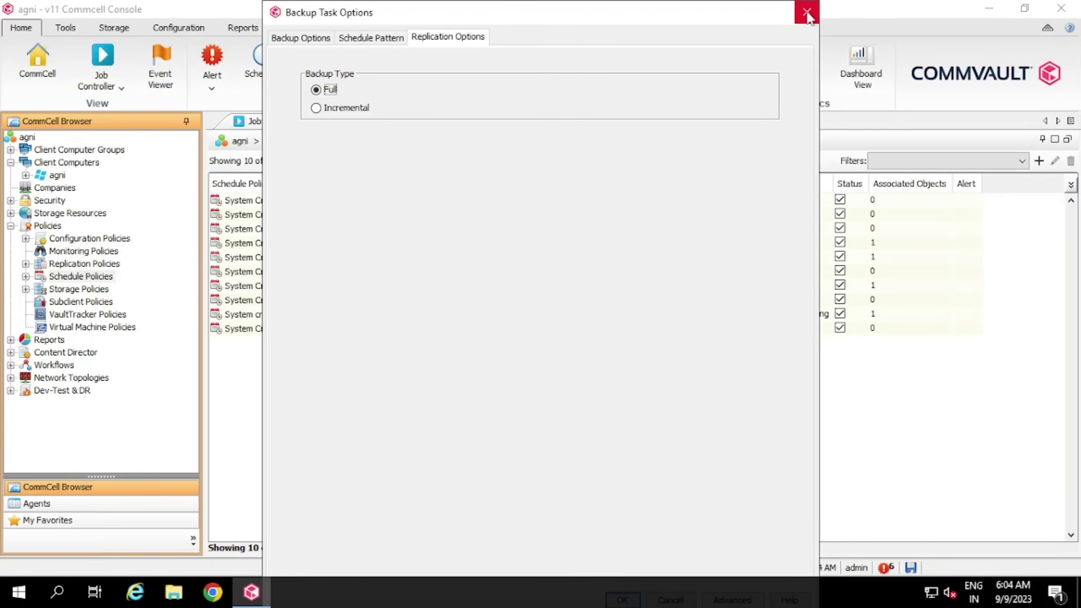
{"action": "key", "text": "ctrl+Tab"}
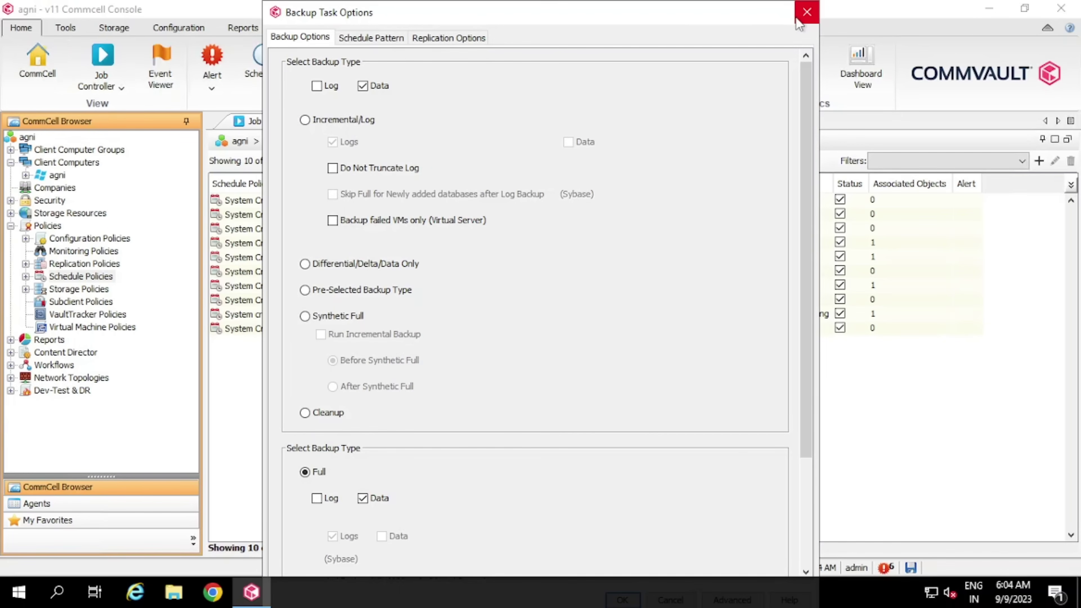
{"action": "left_click", "coordinate": [806, 17]}
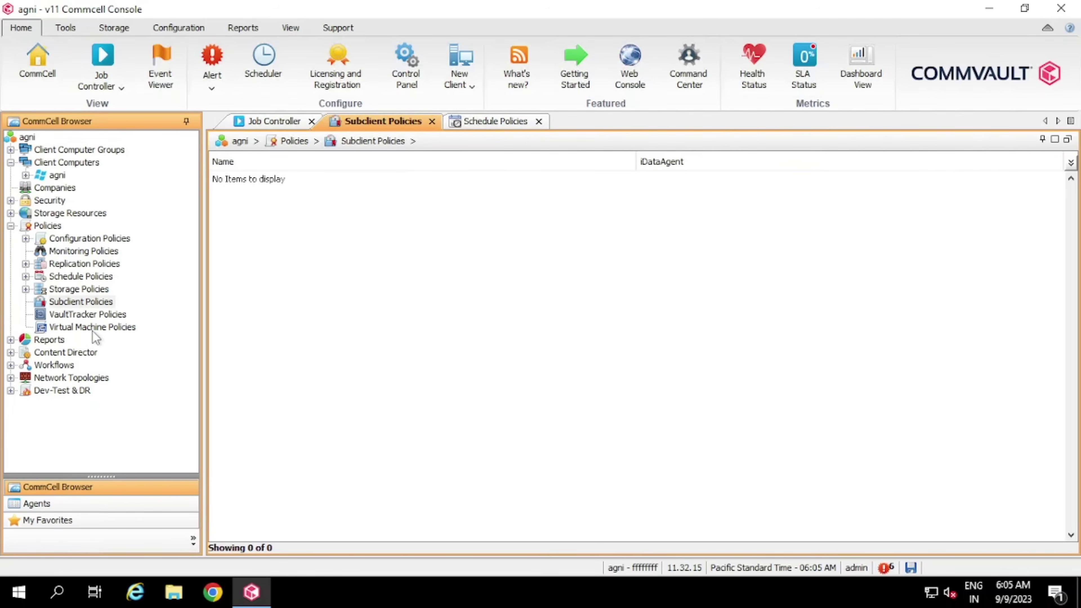
Start a new virtual machine policy, check policy types and Enable Virtual Lab, then cancel it
{"action": "left_click", "coordinate": [114, 331]}
{"action": "right_click", "coordinate": [116, 332]}
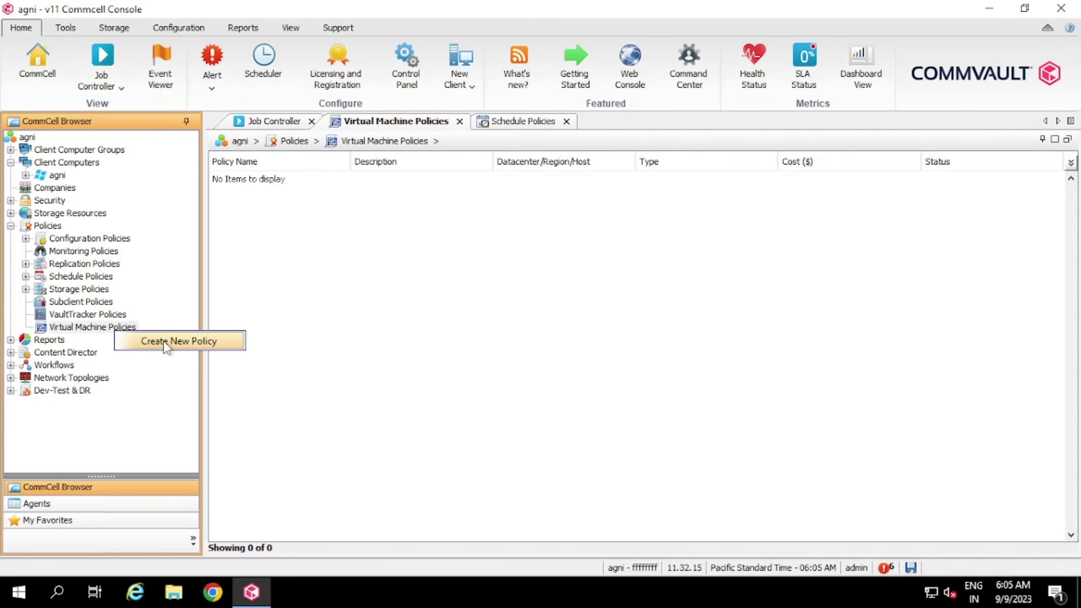
{"action": "left_click", "coordinate": [164, 341]}
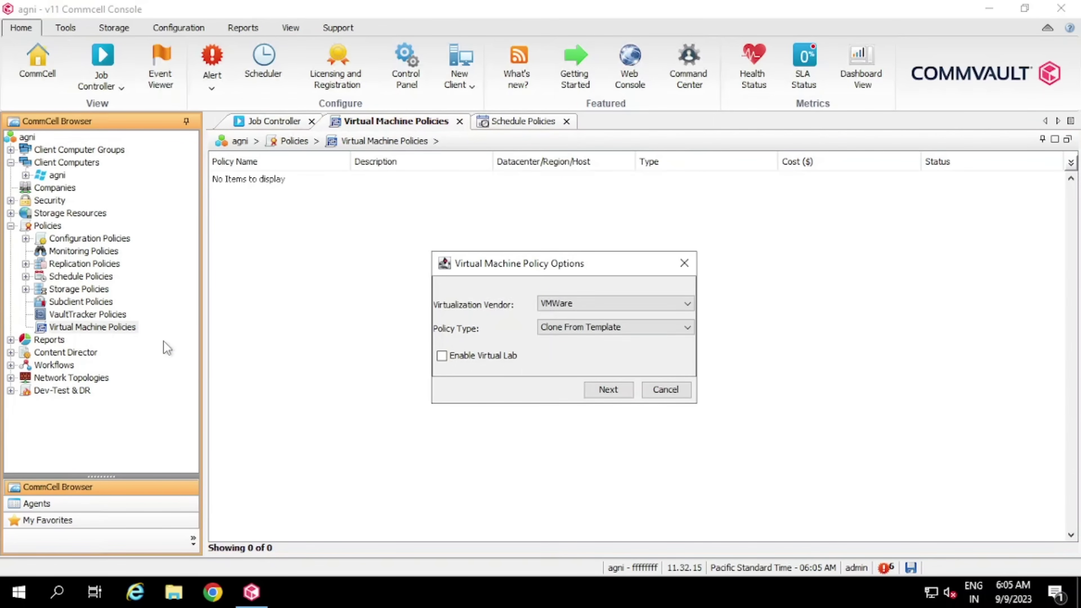
{"action": "left_click", "coordinate": [671, 334]}
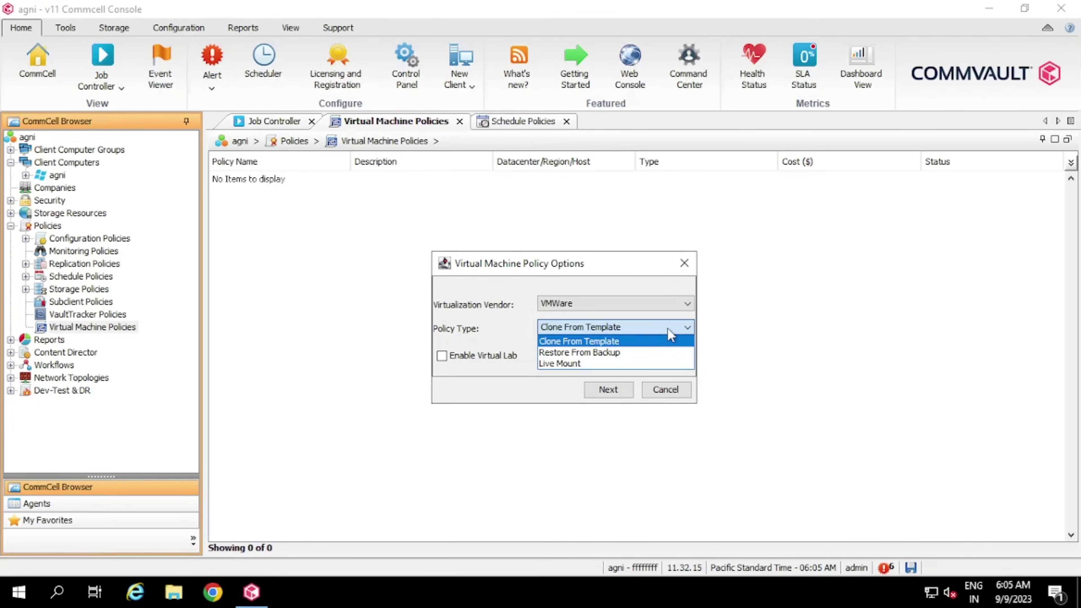
{"action": "left_click", "coordinate": [468, 357]}
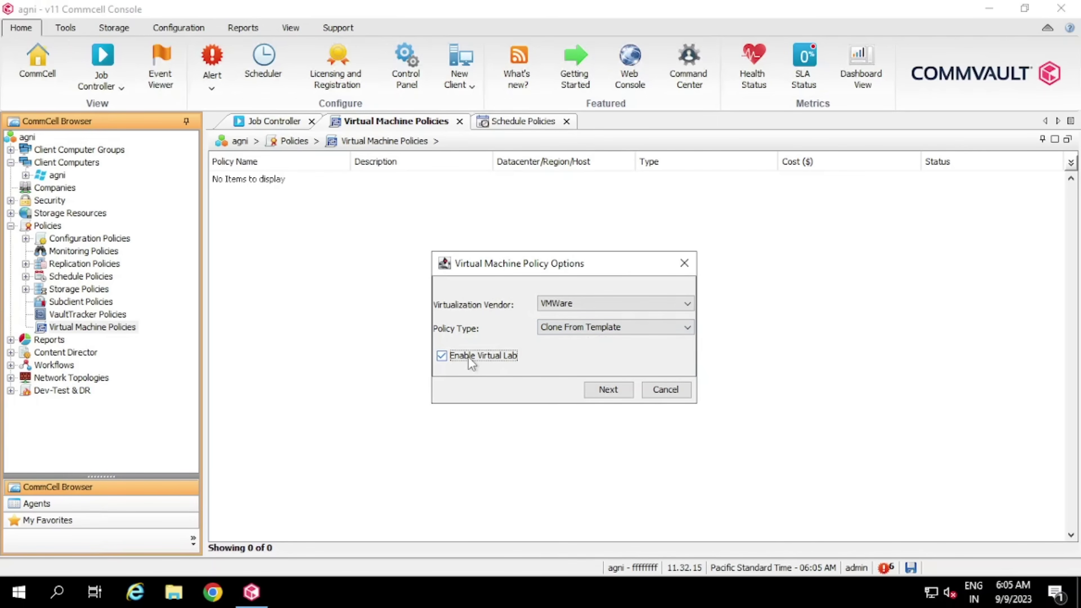
{"action": "left_click", "coordinate": [665, 389]}
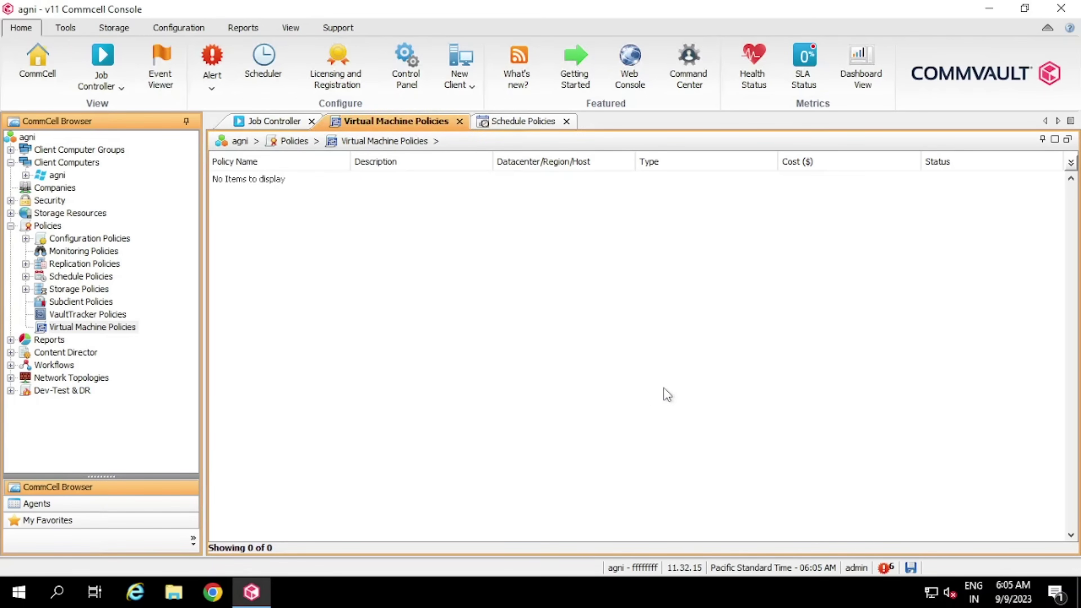
{"action": "left_click", "coordinate": [10, 339]}
Go to My Reports > General and start a new Job Summary report
{"action": "left_click", "coordinate": [10, 340]}
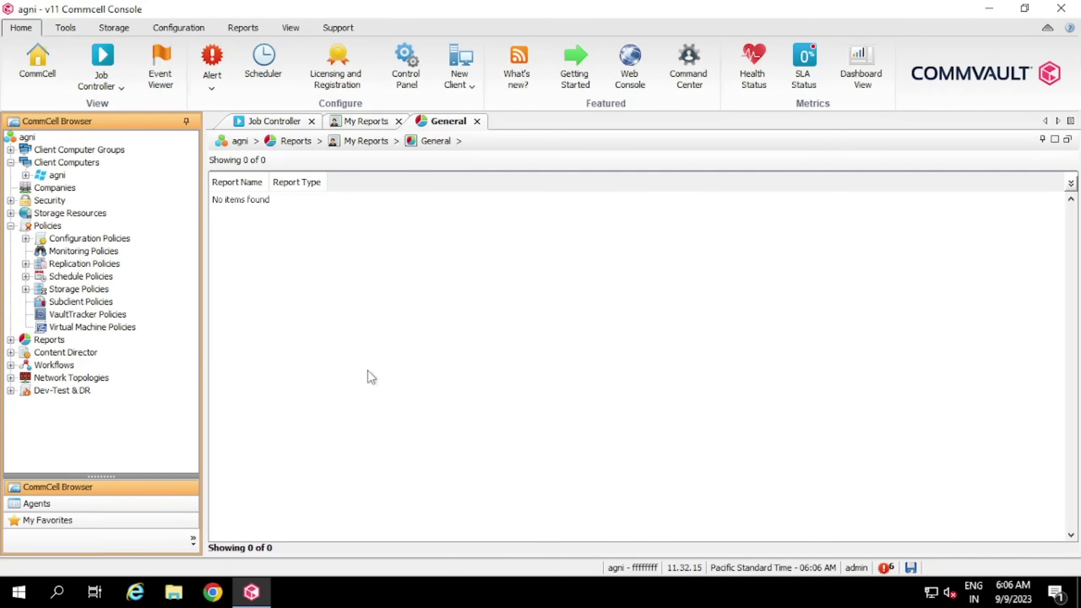
{"action": "left_click", "coordinate": [48, 342]}
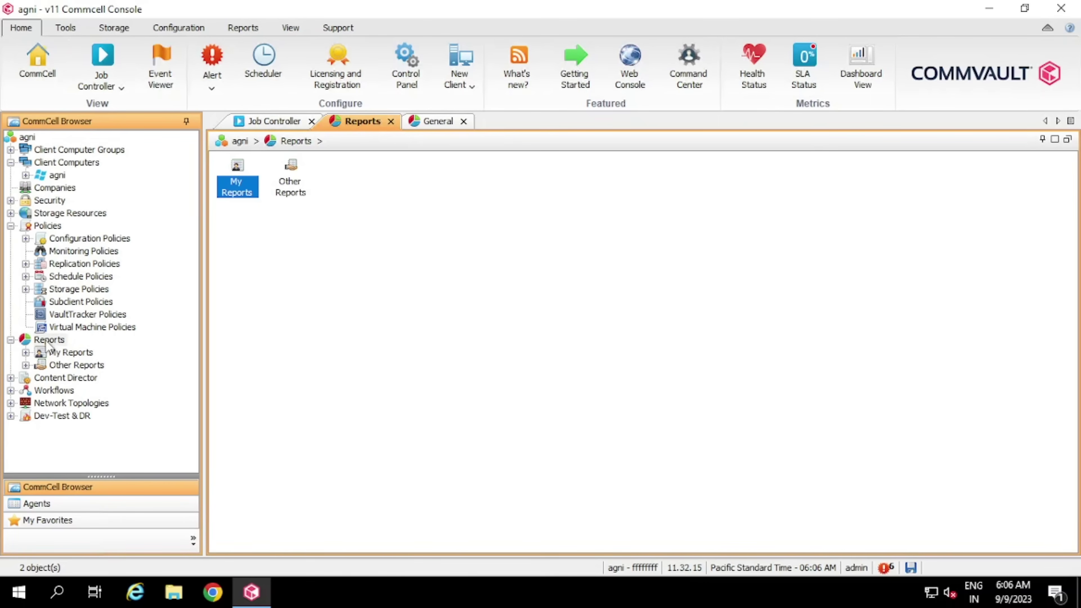
{"action": "left_click", "coordinate": [64, 353]}
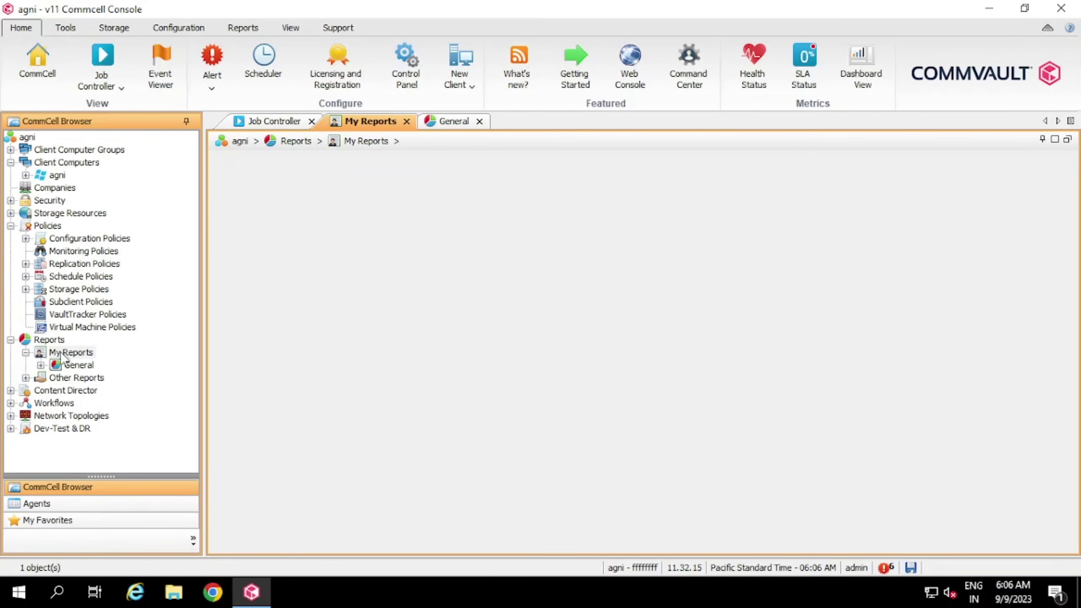
{"action": "left_click", "coordinate": [79, 365]}
{"action": "right_click", "coordinate": [80, 365]}
{"action": "left_click", "coordinate": [119, 375]}
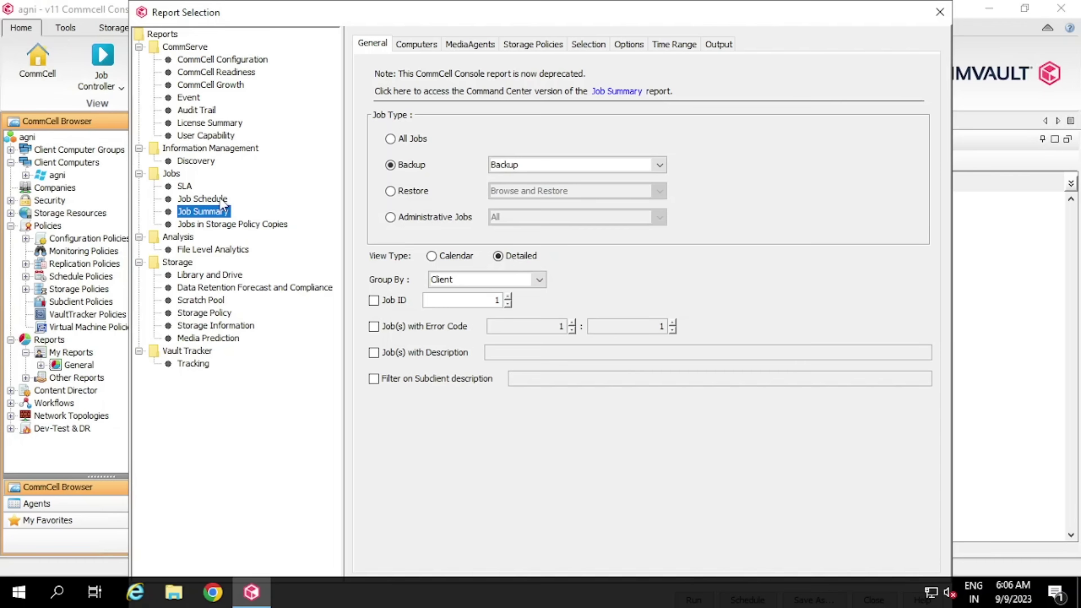
Review the Job Summary General, Computers, MediaAgents, Storage Policies, Selection, Options, Time Range and Output settings, then close
{"action": "left_click", "coordinate": [553, 170]}
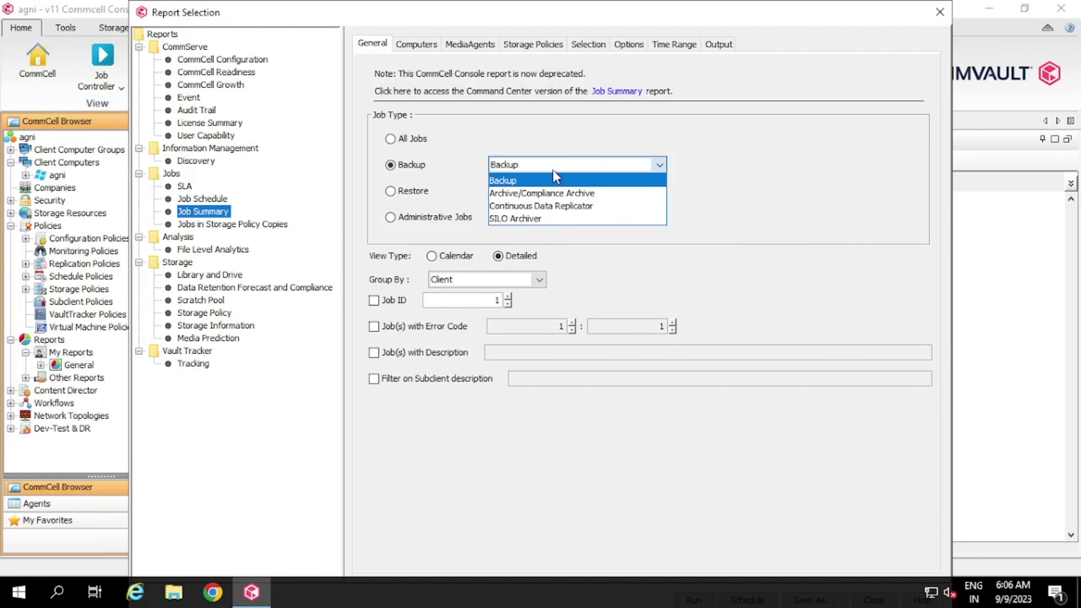
{"action": "left_click", "coordinate": [553, 170]}
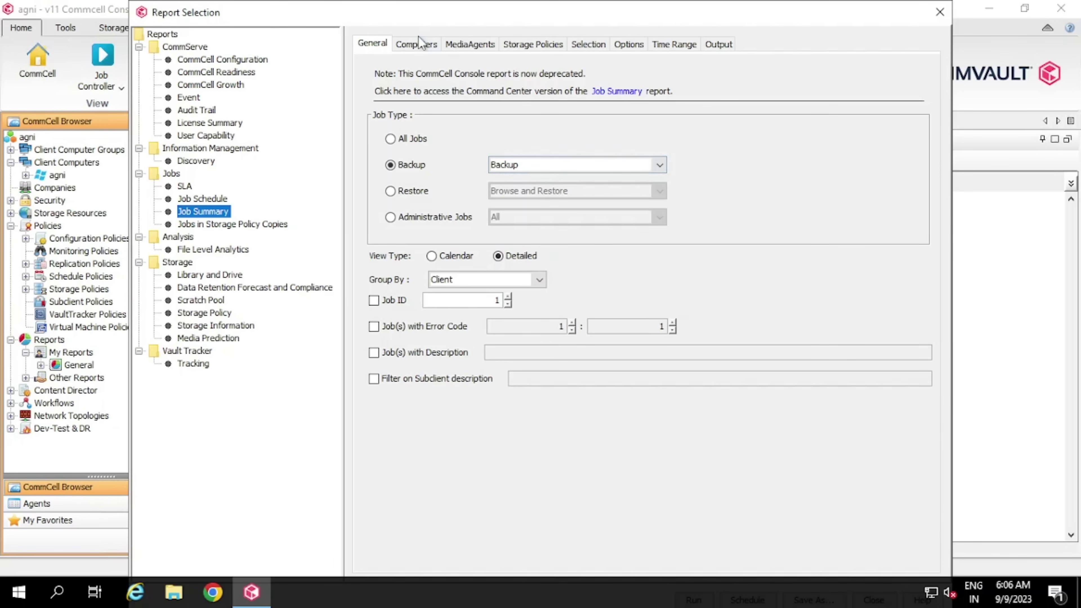
{"action": "left_click", "coordinate": [416, 43]}
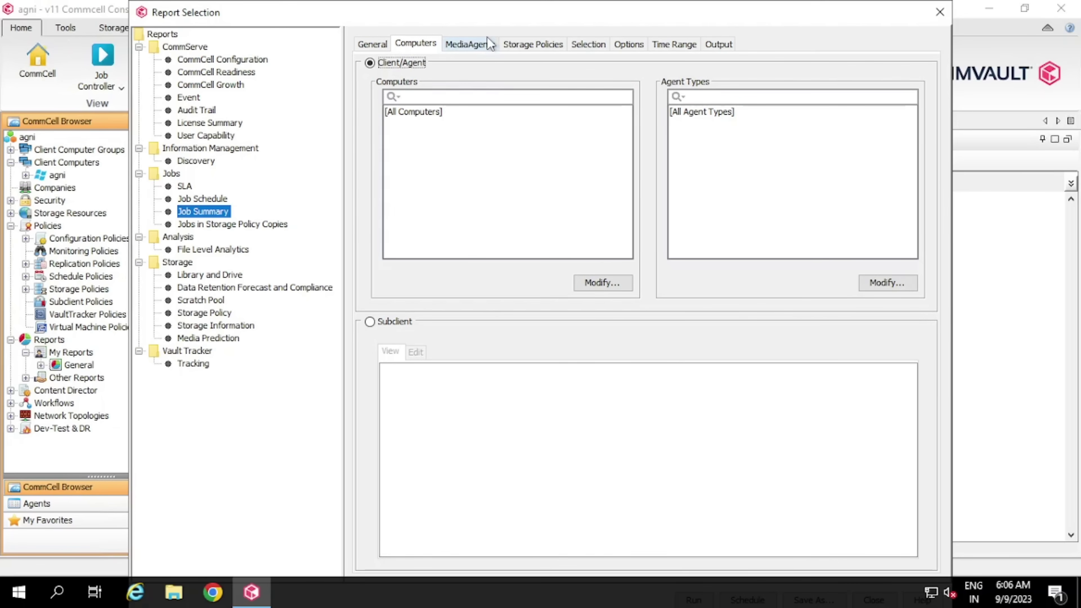
{"action": "left_click", "coordinate": [489, 48]}
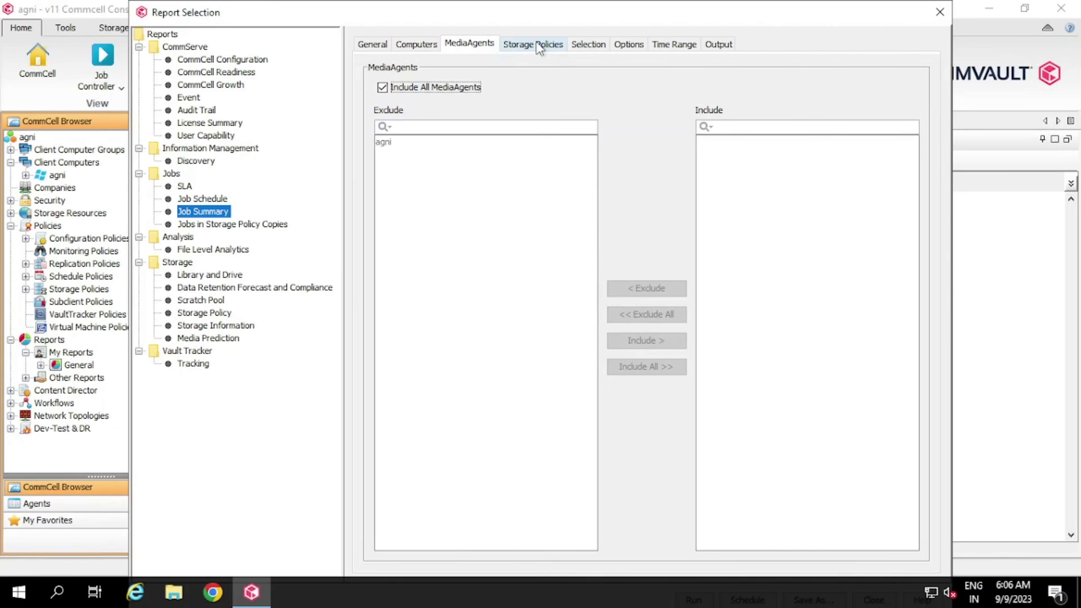
{"action": "left_click", "coordinate": [538, 43]}
{"action": "left_click", "coordinate": [588, 45]}
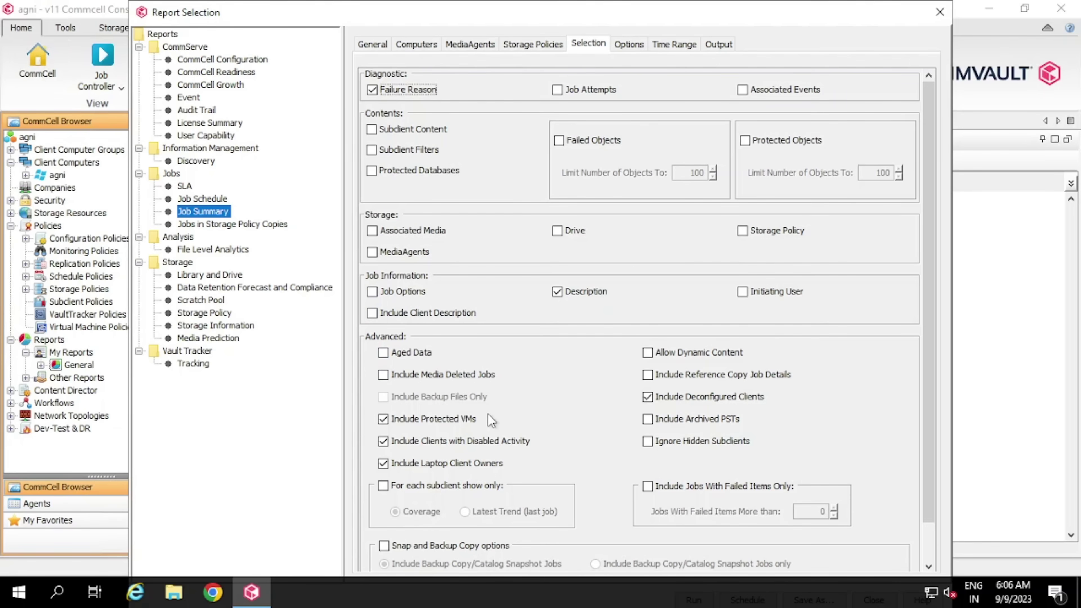
{"action": "left_click", "coordinate": [634, 45]}
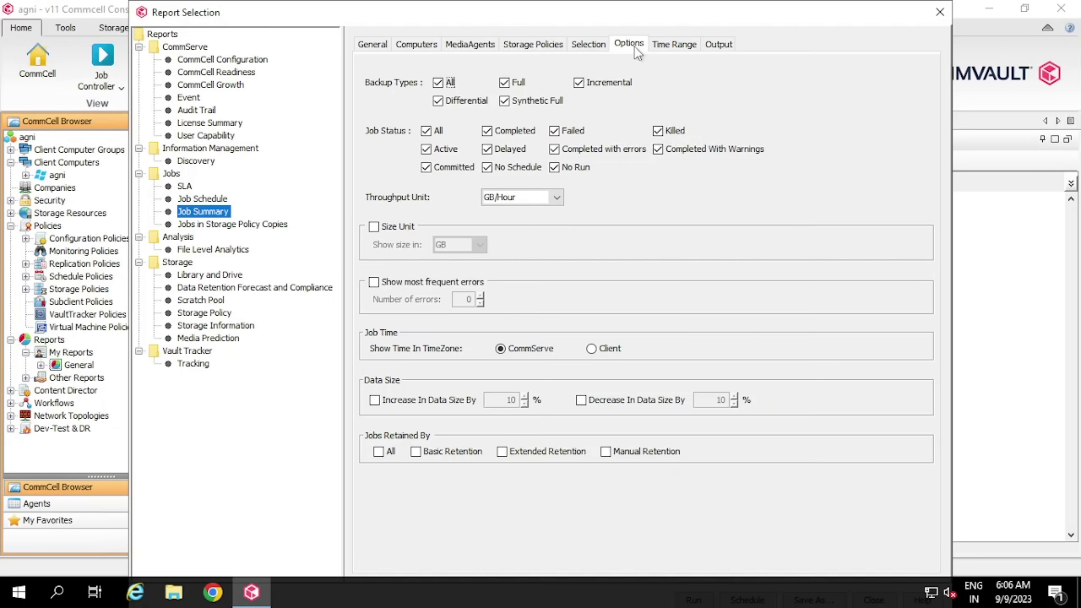
{"action": "left_click", "coordinate": [672, 45]}
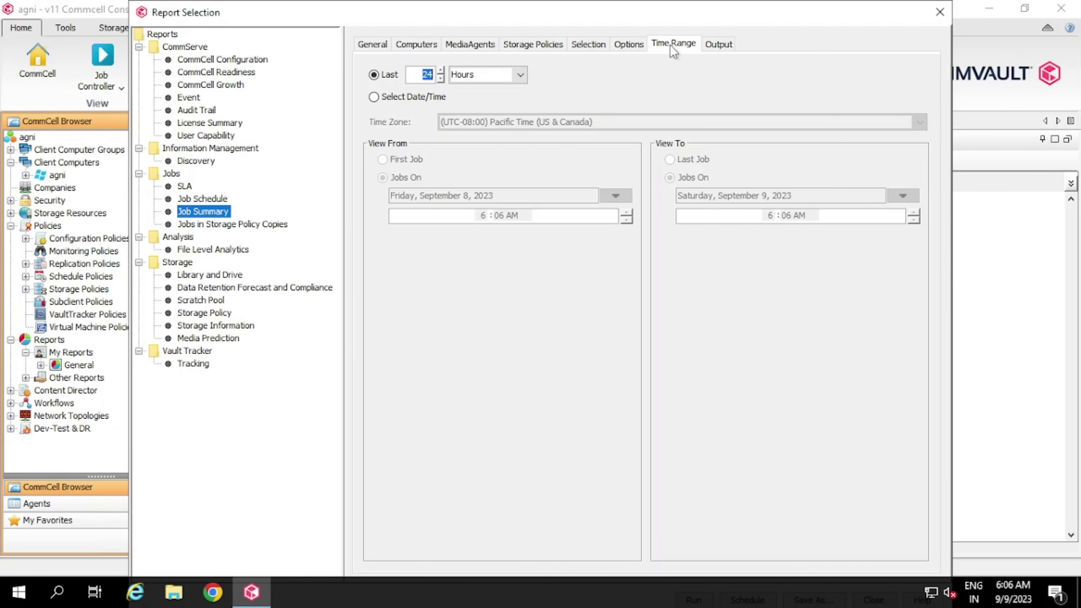
{"action": "left_click", "coordinate": [718, 44]}
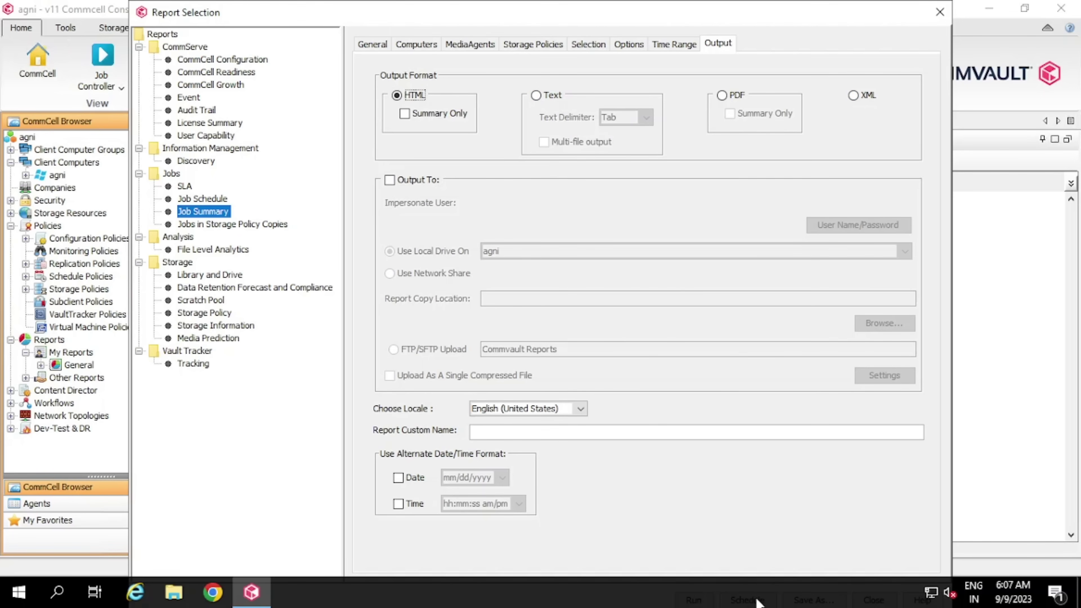
{"action": "left_click", "coordinate": [702, 600]}
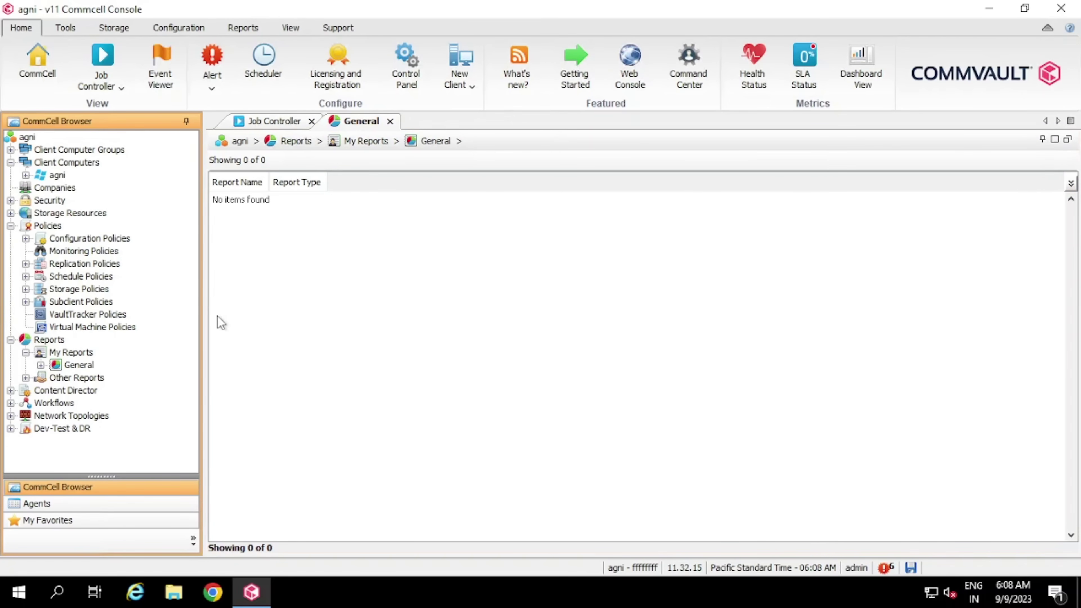
Open the 57-workflow list, browse it, and select the DeleteClientAuthorization workflow
{"action": "double_click", "coordinate": [65, 404]}
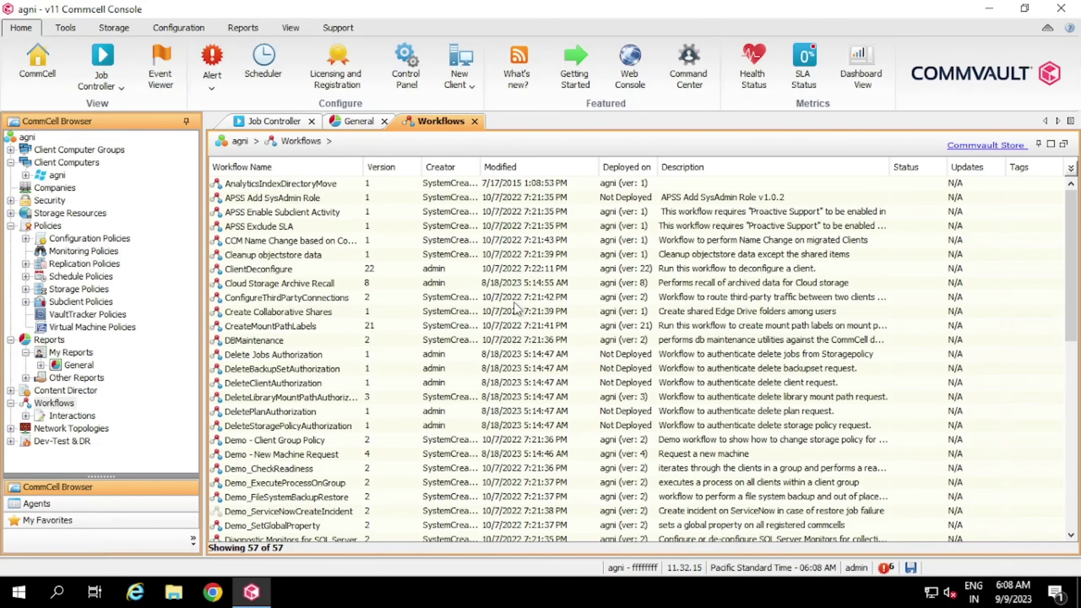
{"action": "left_click", "coordinate": [639, 269]}
{"action": "key", "text": "Down"}
{"action": "key", "text": "Down"}
{"action": "key", "text": "Down"}
{"action": "key", "text": "Down"}
{"action": "key", "text": "Down"}
{"action": "key", "text": "Down"}
{"action": "key", "text": "Down"}
{"action": "key", "text": "Down"}
{"action": "key", "text": "Down"}
{"action": "key", "text": "Down"}
{"action": "key", "text": "Down"}
{"action": "key", "text": "Down"}
{"action": "key", "text": "Down"}
{"action": "key", "text": "Down"}
{"action": "key", "text": "Down"}
{"action": "key", "text": "Down"}
{"action": "key", "text": "Down"}
{"action": "key", "text": "Down"}
{"action": "key", "text": "Down"}
{"action": "key", "text": "Down"}
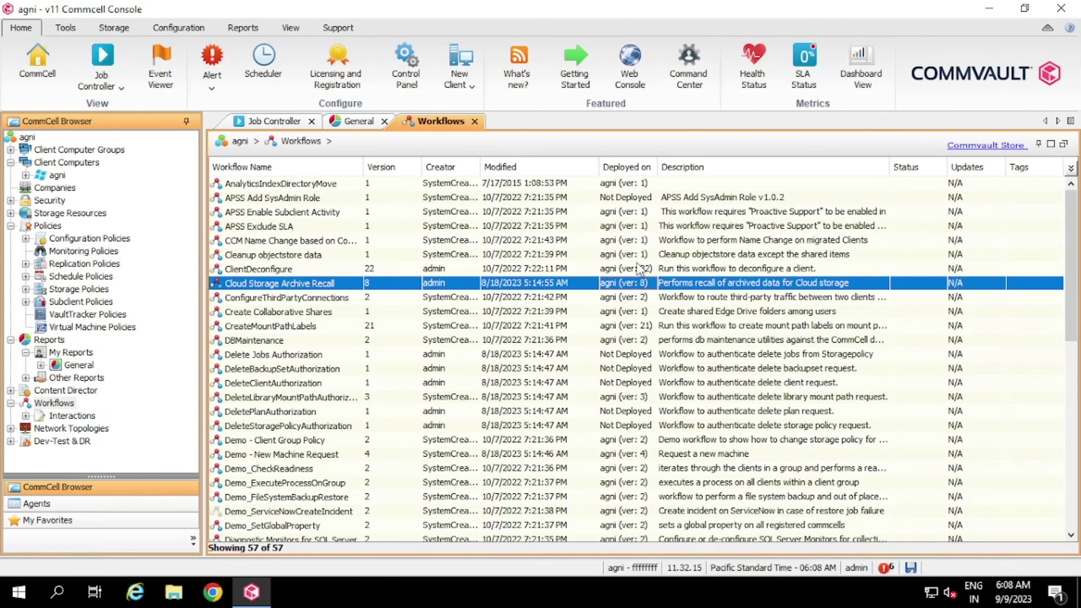
{"action": "key", "text": "Down"}
{"action": "key", "text": "Down"}
{"action": "key", "text": "Down"}
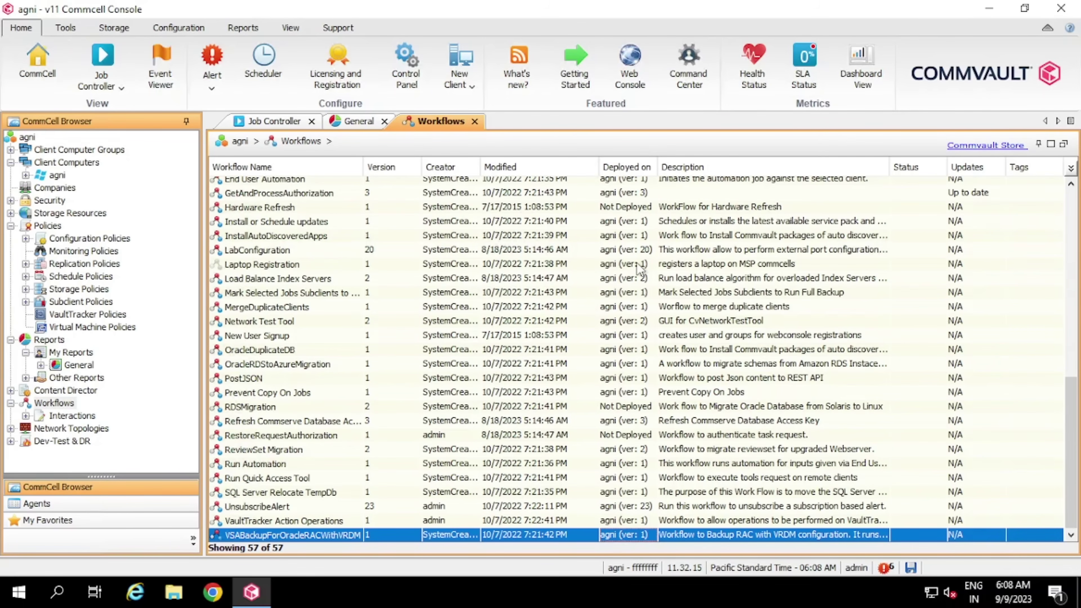
{"action": "key", "text": "Up"}
{"action": "key", "text": "Up"}
{"action": "key", "text": "Up"}
{"action": "key", "text": "Up"}
{"action": "key", "text": "Up"}
{"action": "key", "text": "Up"}
{"action": "key", "text": "Up"}
{"action": "key", "text": "Up"}
{"action": "key", "text": "Up"}
{"action": "key", "text": "Up"}
{"action": "key", "text": "Up"}
{"action": "key", "text": "Up"}
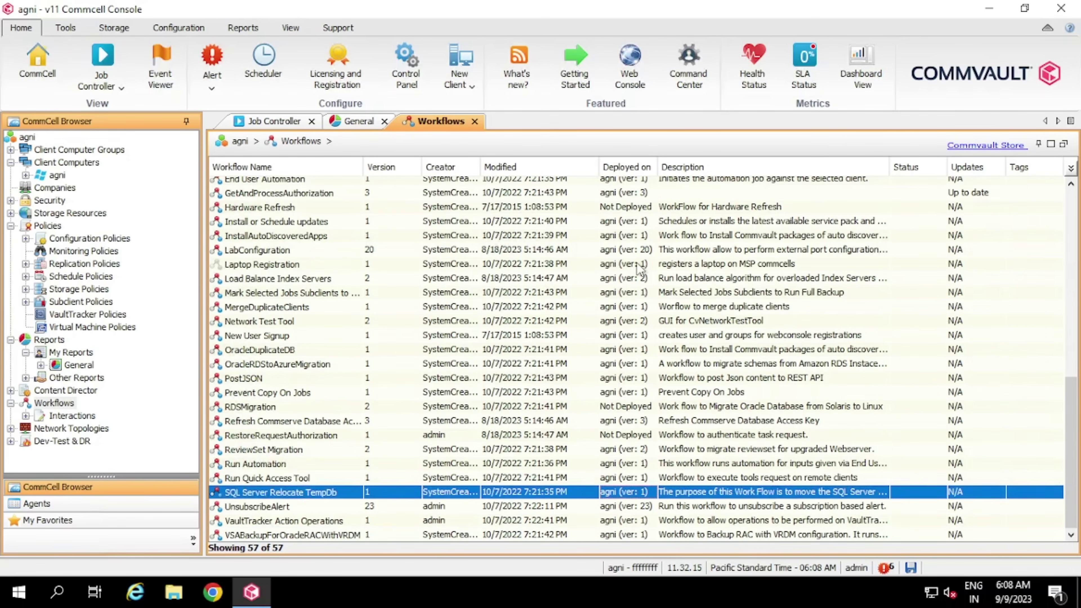
{"action": "scroll", "coordinate": [553, 340], "scroll_direction": "up", "scroll_amount": 10}
{"action": "left_click", "coordinate": [470, 383]}
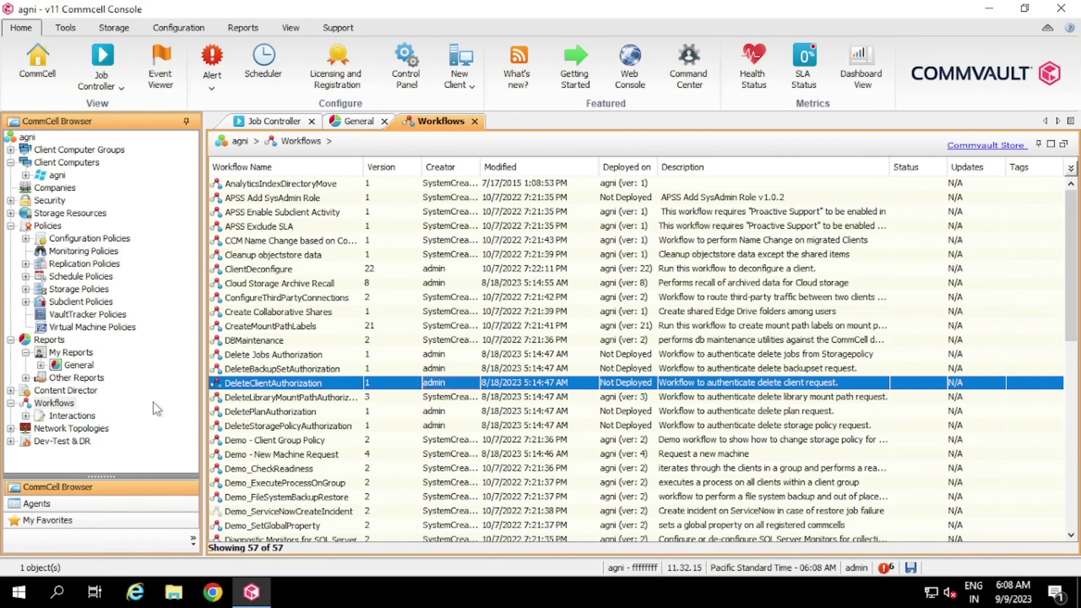
Create a blank new workflow via All Tasks > New on Workflows
{"action": "right_click", "coordinate": [69, 403]}
{"action": "mouse_move", "coordinate": [150, 412]}
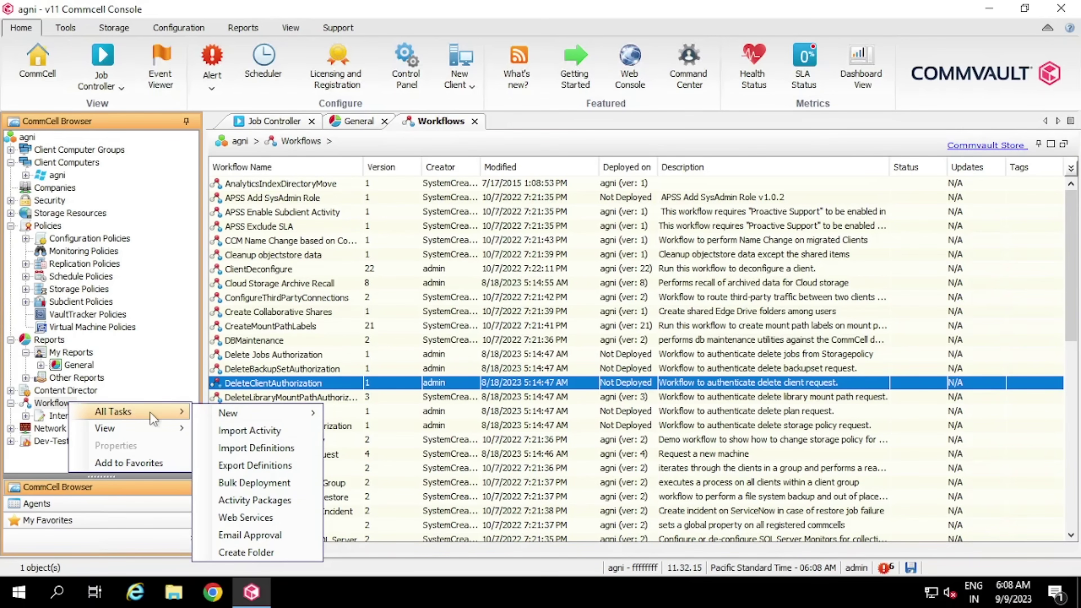
{"action": "mouse_move", "coordinate": [262, 415]}
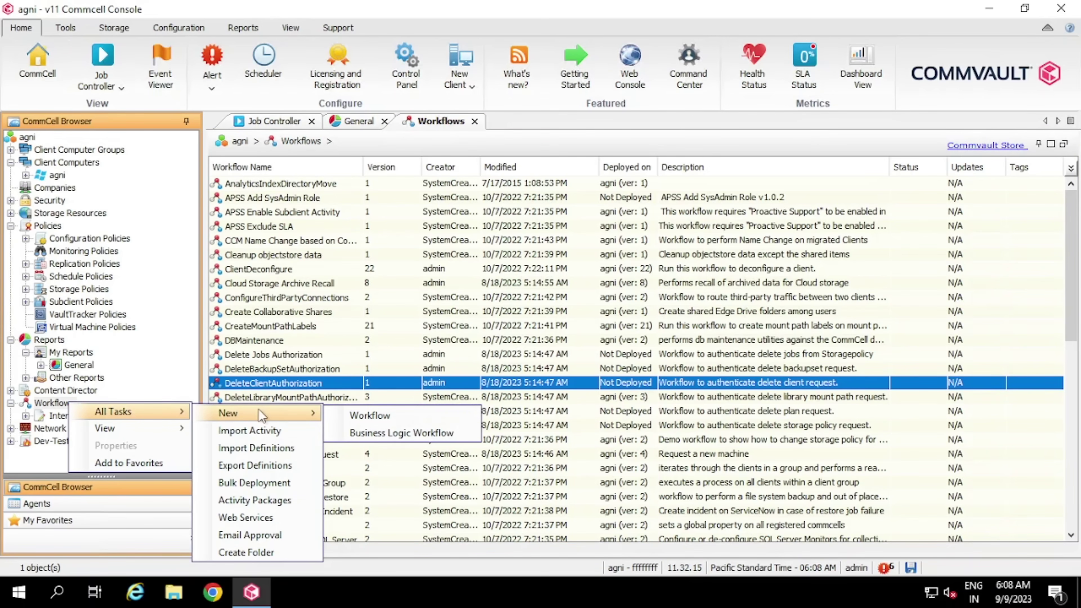
{"action": "left_click", "coordinate": [358, 417]}
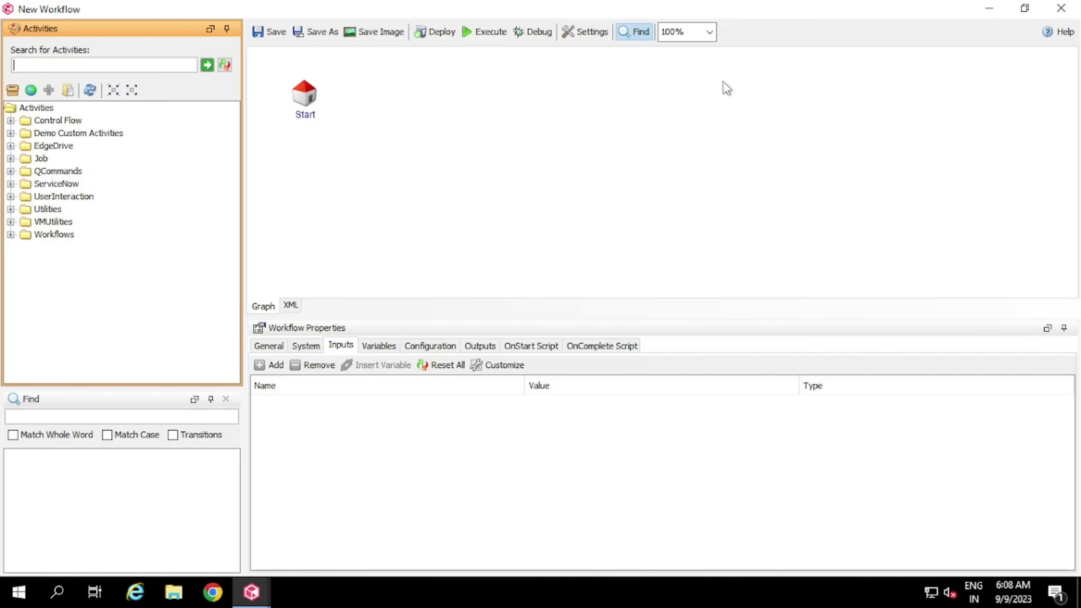
{"action": "left_click", "coordinate": [1057, 17]}
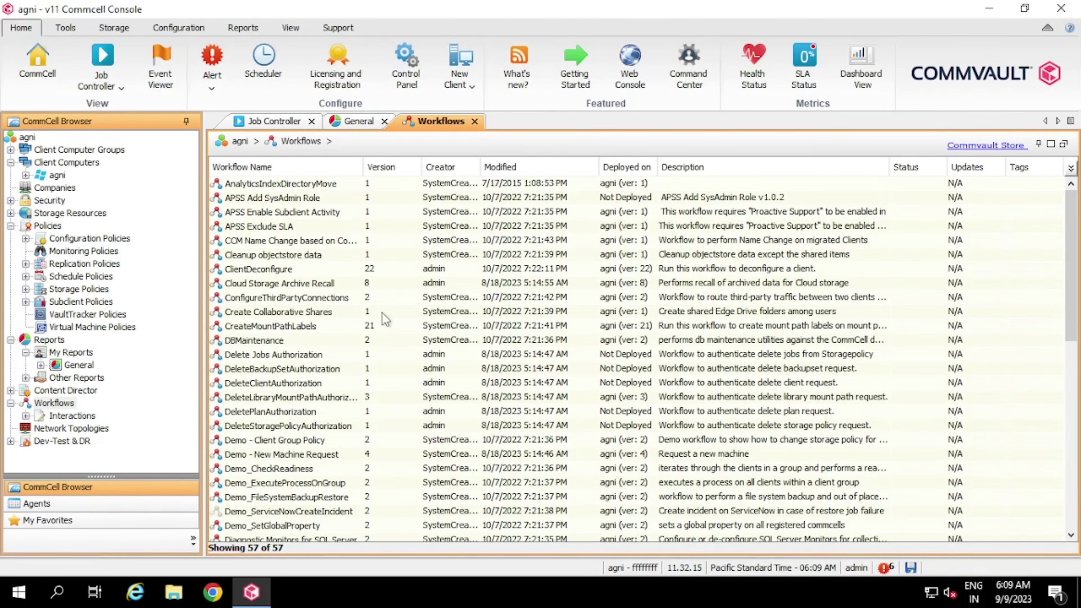
Open the empty Network Topologies list and start a new topology, focusing the name field
{"action": "left_click", "coordinate": [100, 430]}
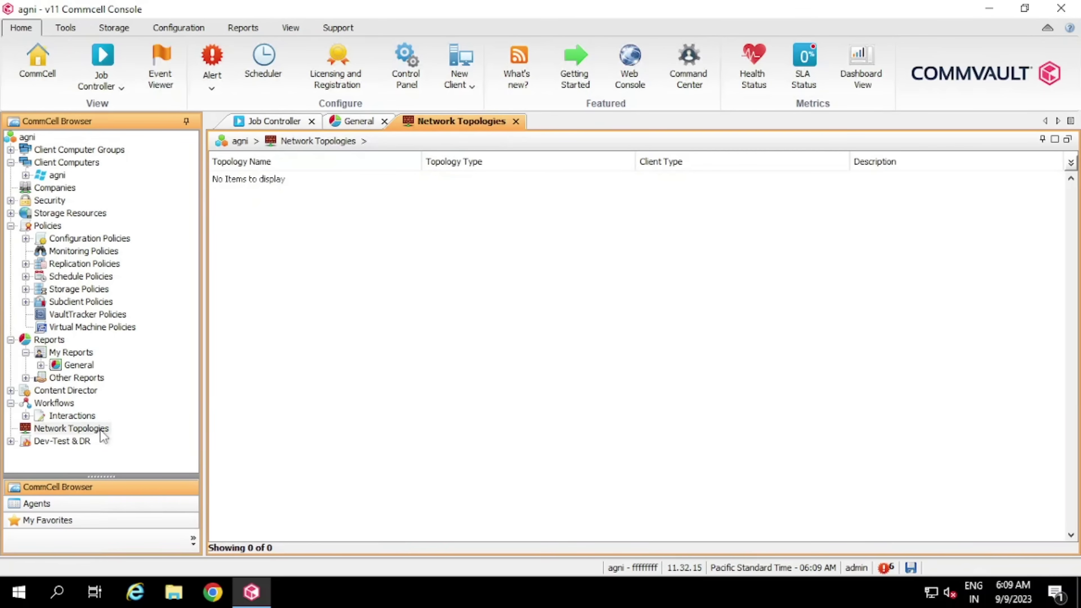
{"action": "right_click", "coordinate": [100, 429]}
{"action": "left_click", "coordinate": [176, 443]}
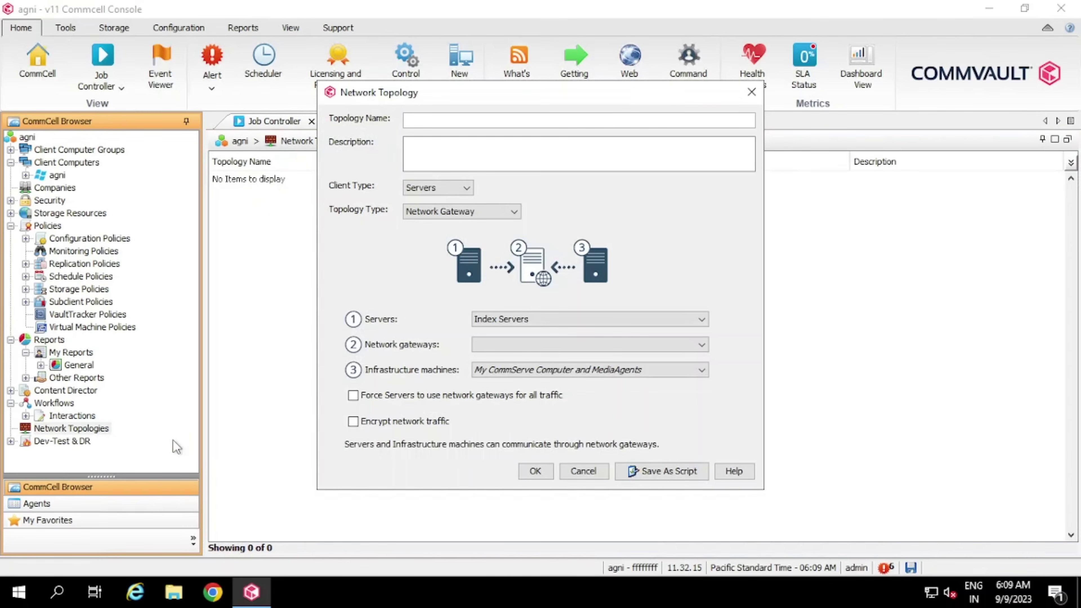
{"action": "left_click", "coordinate": [496, 123]}
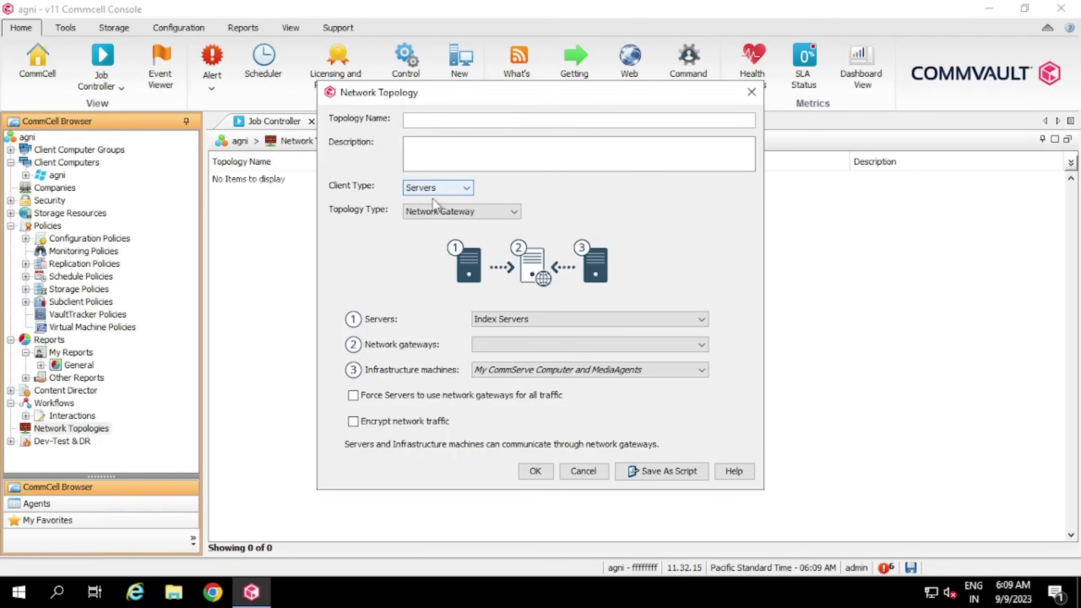
Review the Topology Type options, cancel without creating a topology, and expand Dev-Test & DR
{"action": "left_click", "coordinate": [474, 215]}
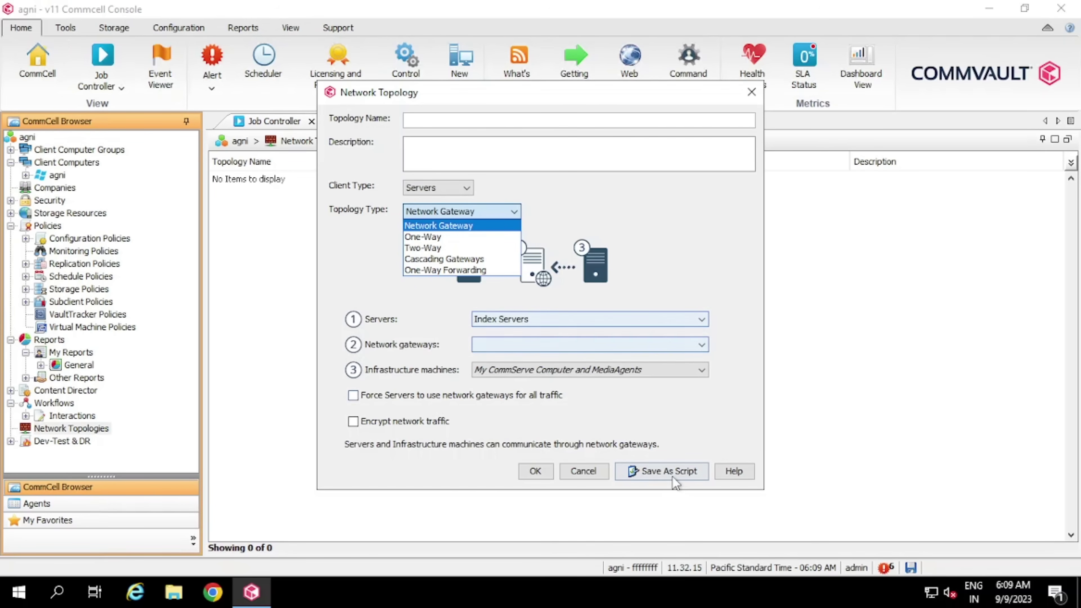
{"action": "left_click", "coordinate": [582, 471]}
{"action": "left_click", "coordinate": [583, 471]}
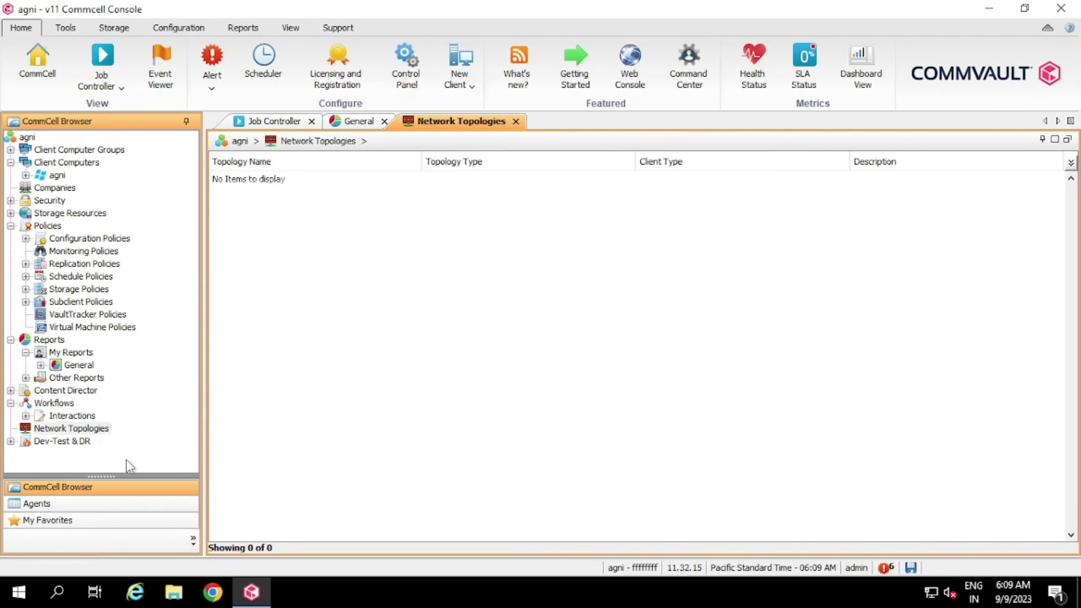
{"action": "double_click", "coordinate": [76, 443]}
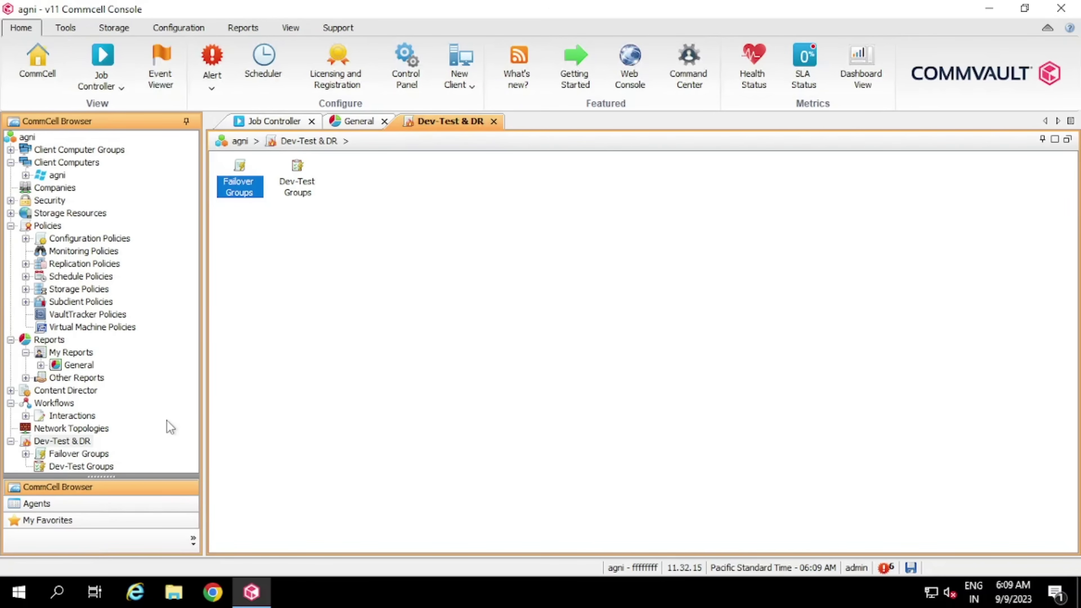